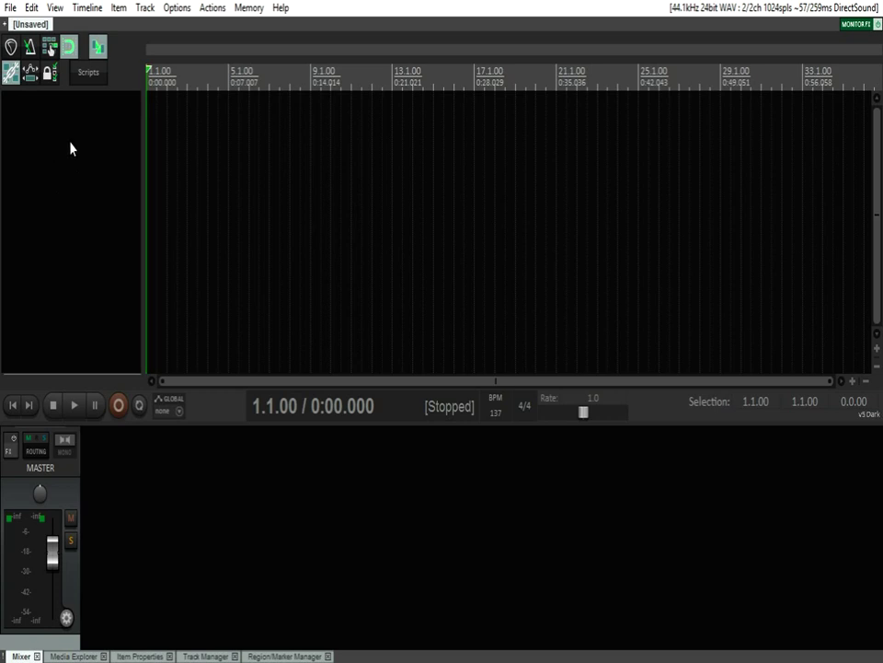
Insert the Ample Bass P Lite II virtual instrument on a new track and reposition its plugin window.
right_click(69, 142)
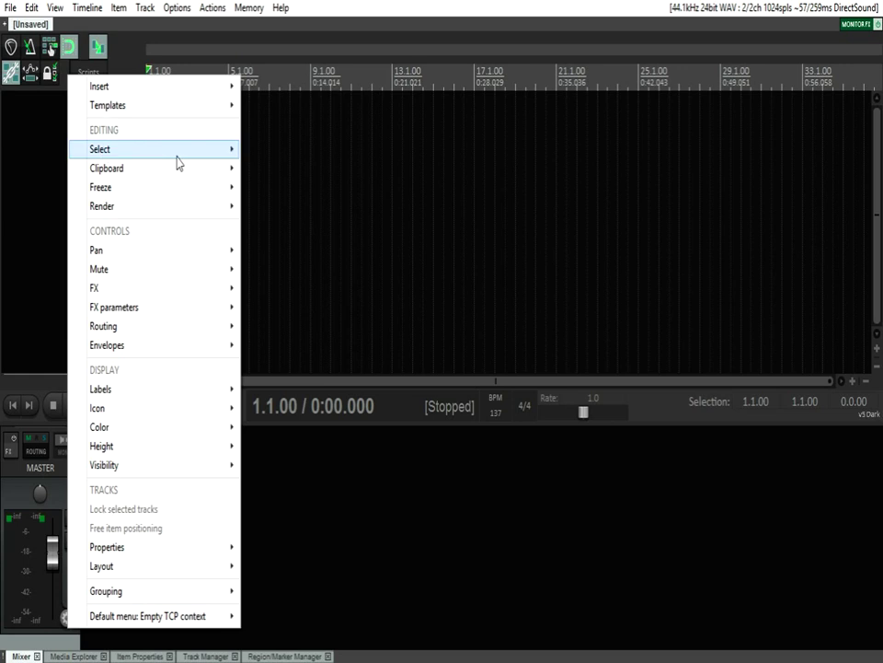
mouse_move(162, 89)
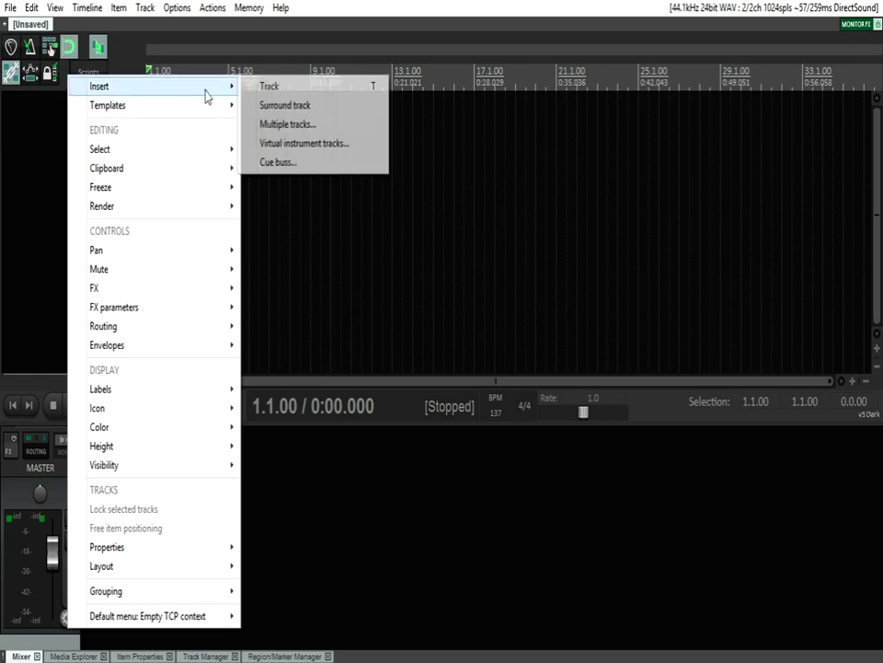
click(290, 143)
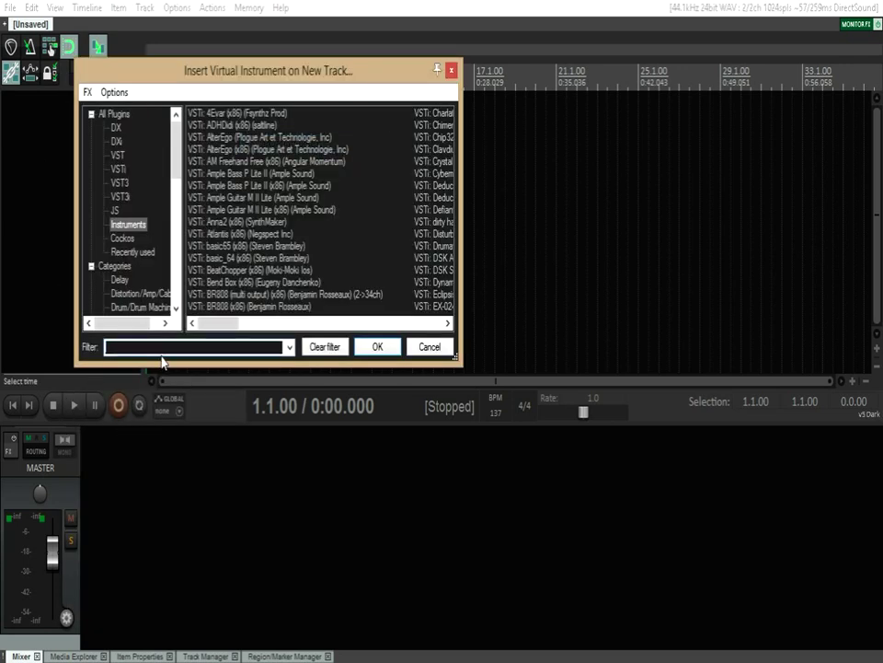
double_click(260, 173)
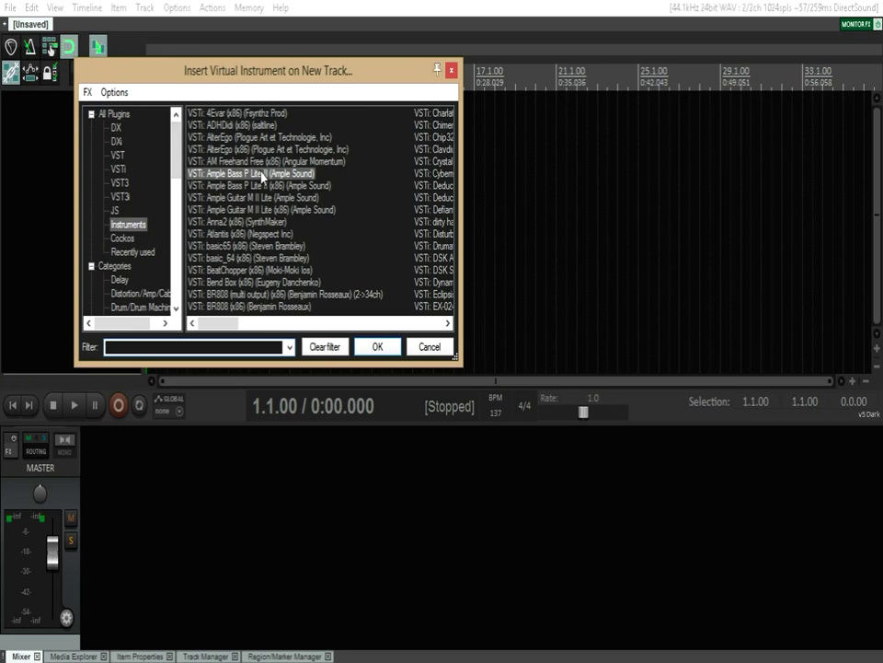
drag(381, 55, 375, 42)
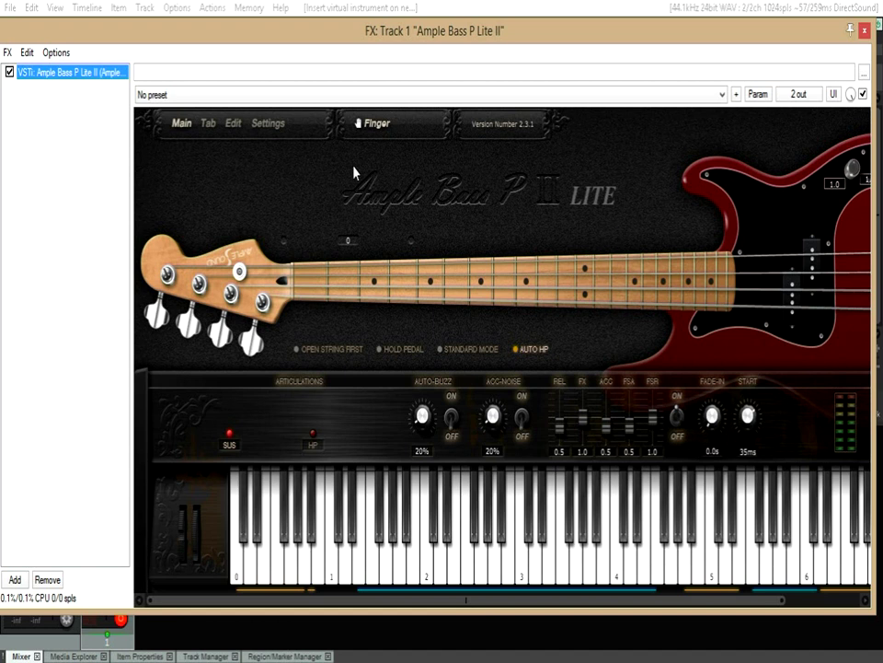
Audition several low and high notes of the bass on the plugin's on-screen keyboard.
click(451, 582)
click(545, 579)
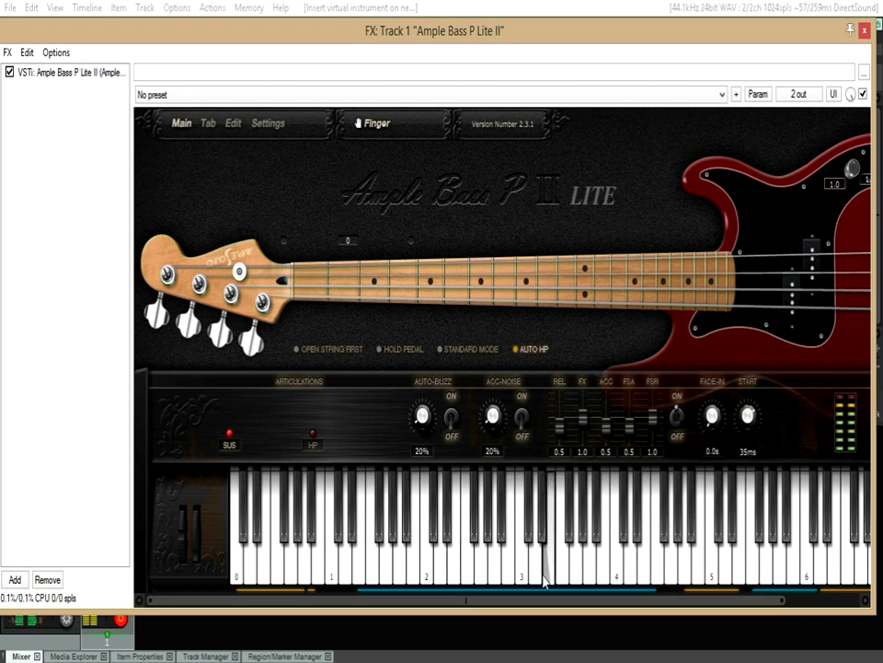
click(442, 561)
click(378, 570)
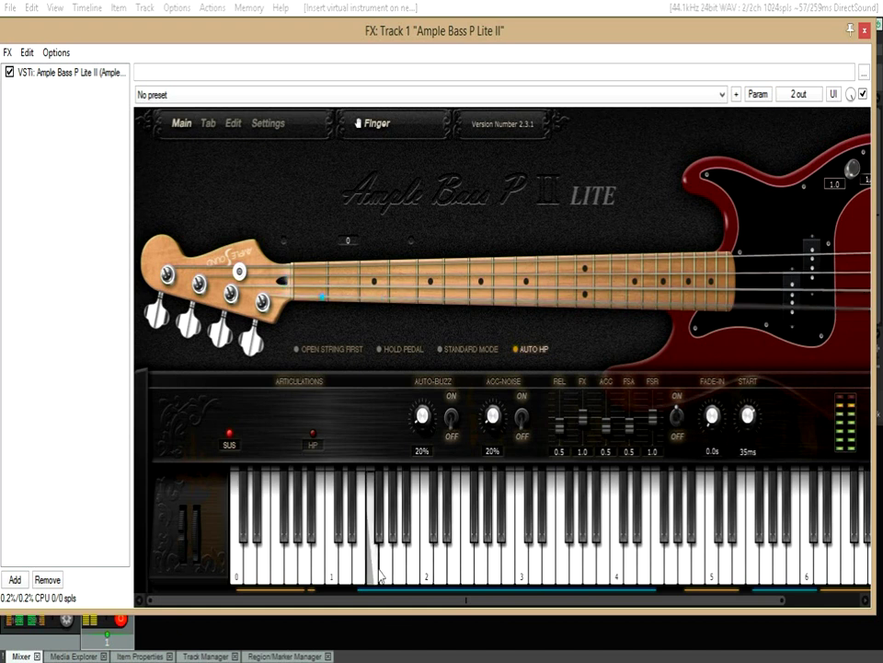
click(364, 580)
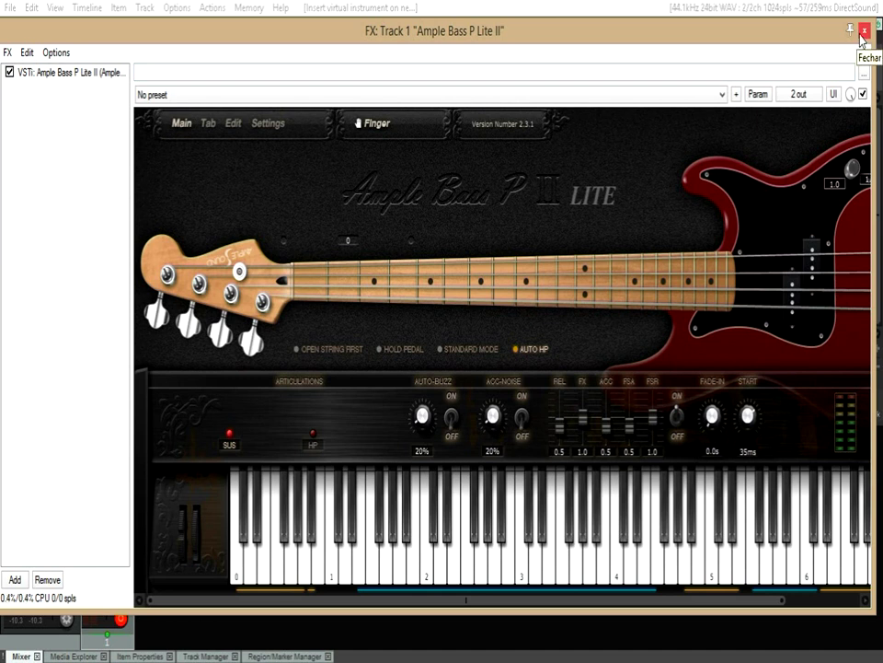
View the audio device preferences, then close them and the Ample Bass plugin window without changing any settings.
click(823, 9)
click(671, 86)
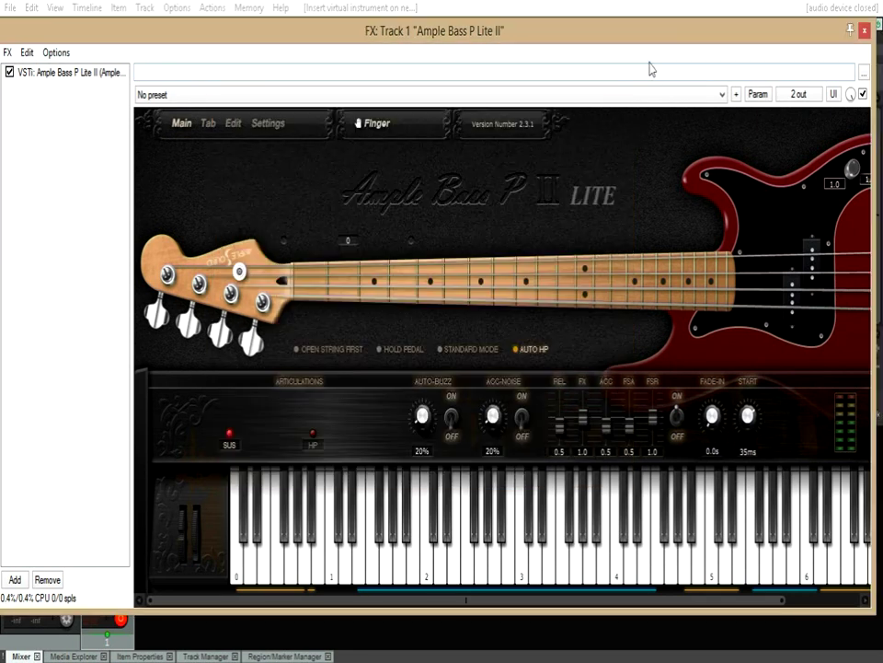
click(864, 31)
click(824, 9)
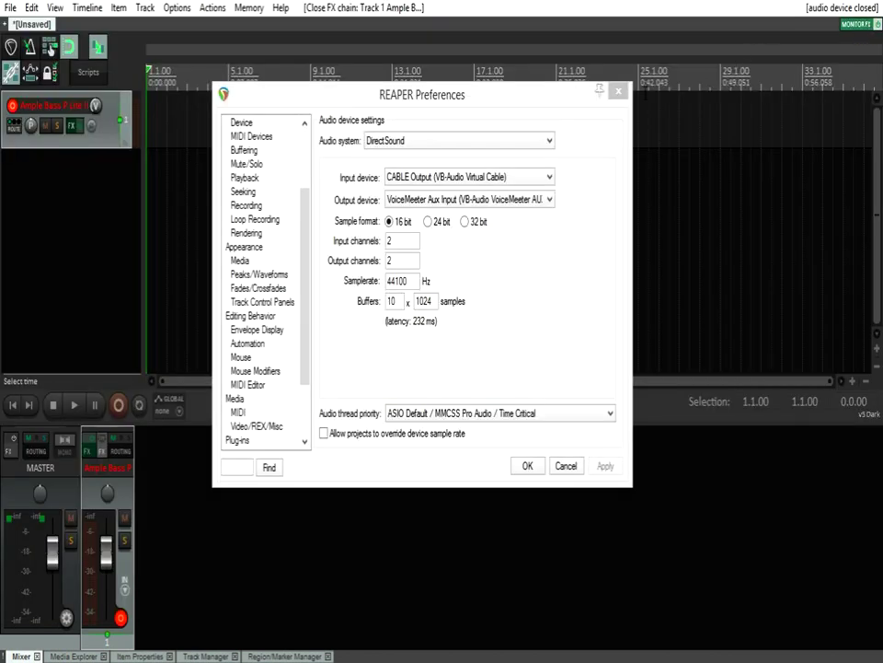
click(620, 92)
Insert MT-PowerDrumKit from the drum machine category on a new track and accept building its separate stereo output tracks.
right_click(93, 208)
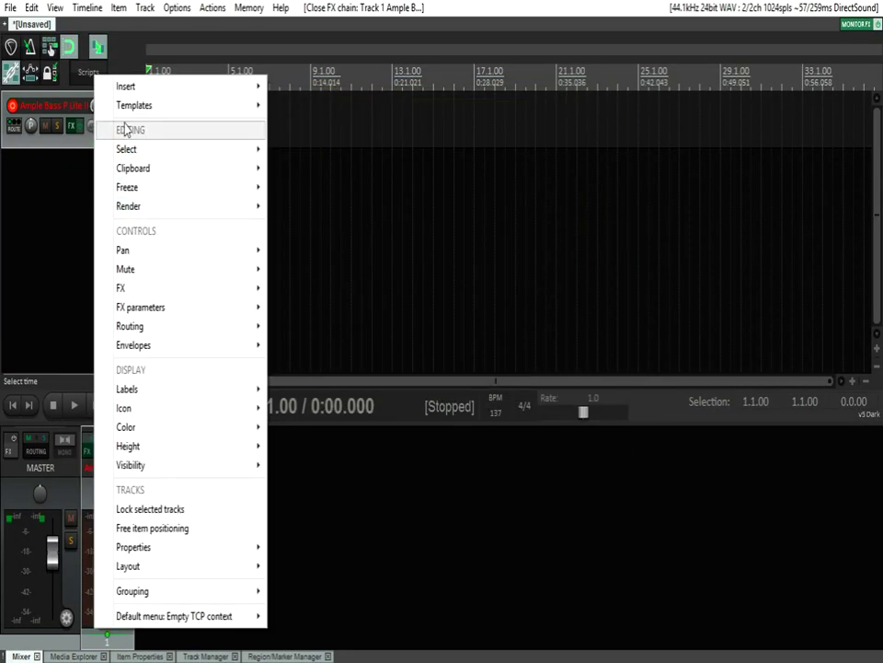
mouse_move(154, 88)
click(387, 144)
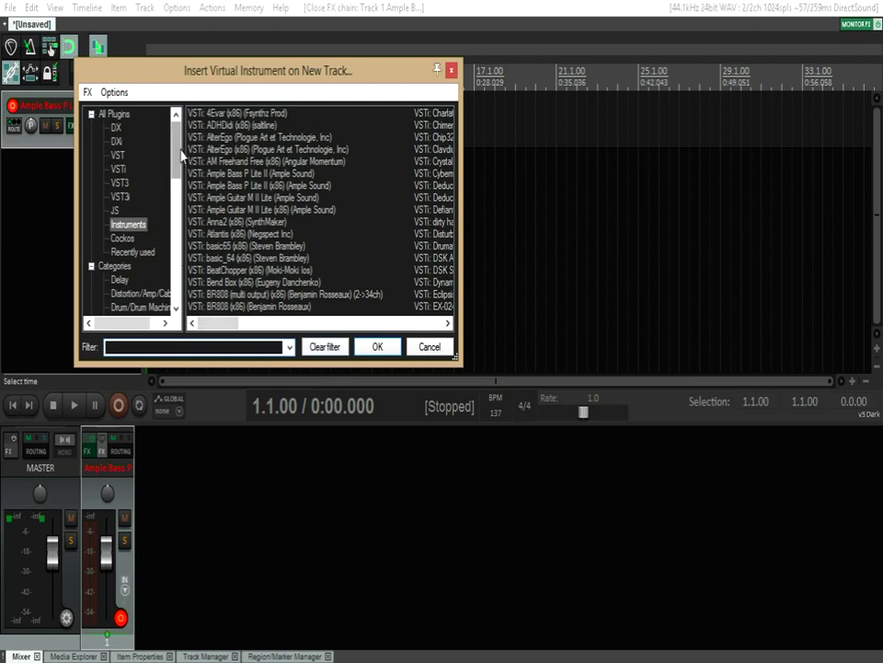
scroll(172, 167, down, 1)
scroll(172, 168, down, 1)
click(138, 210)
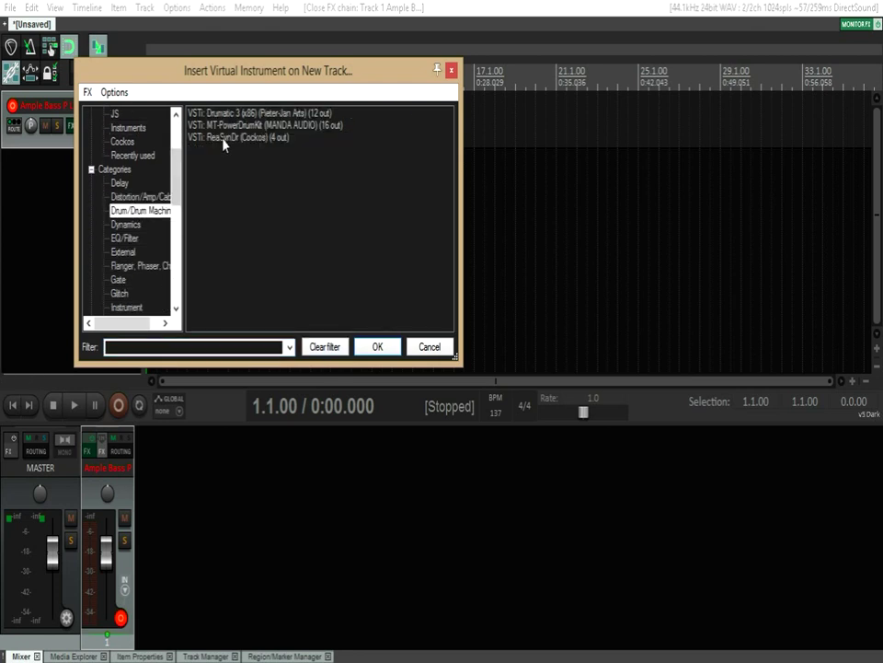
click(223, 126)
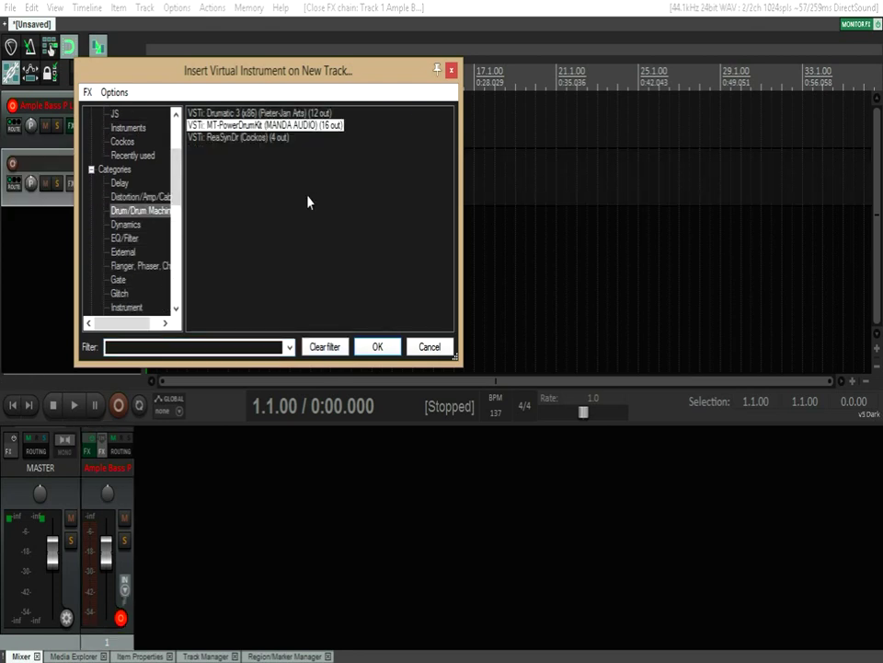
click(390, 349)
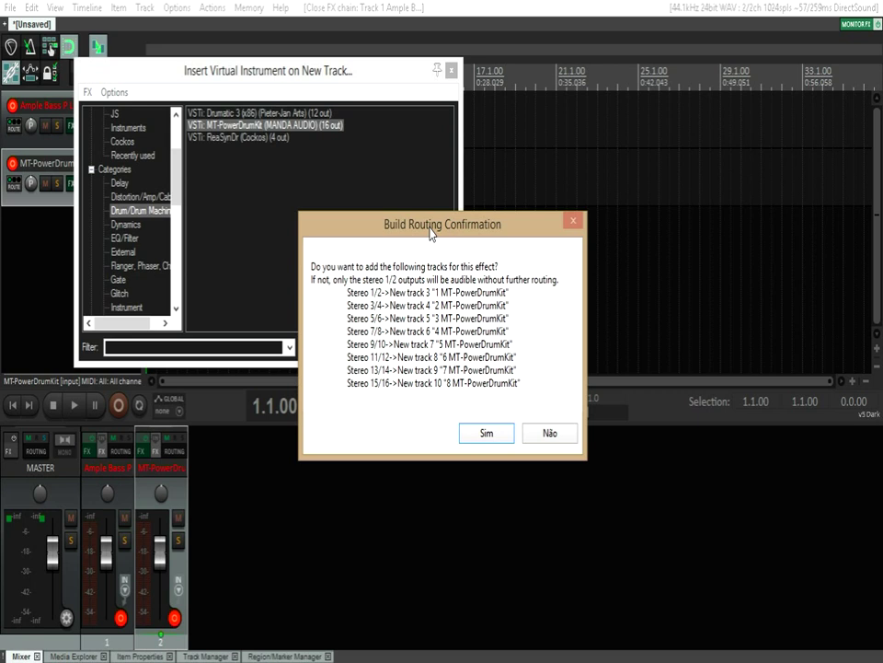
click(491, 434)
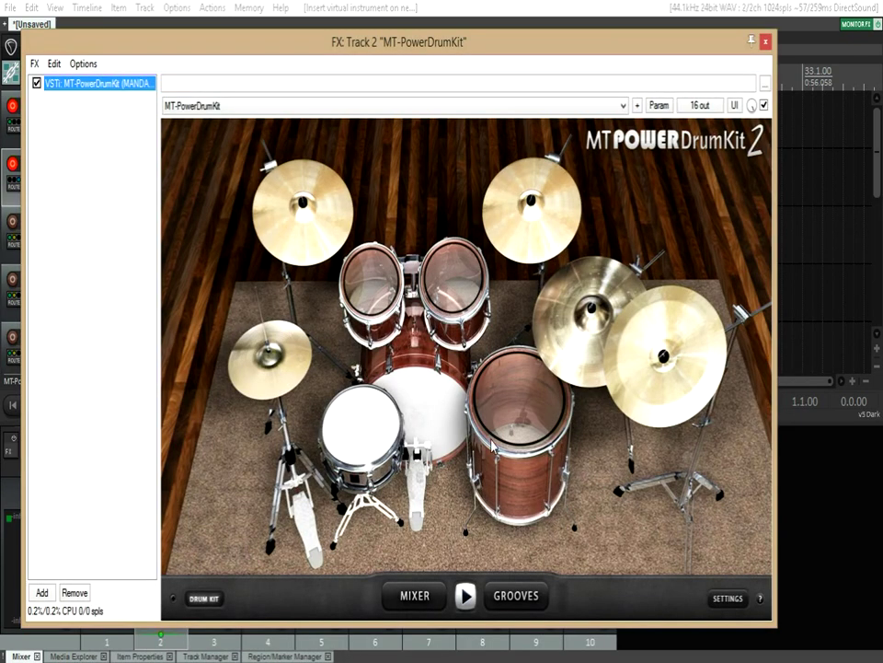
Audition the crash cymbals and floor tom in MT-PowerDrumKit, and close its plugin window.
click(291, 253)
click(523, 240)
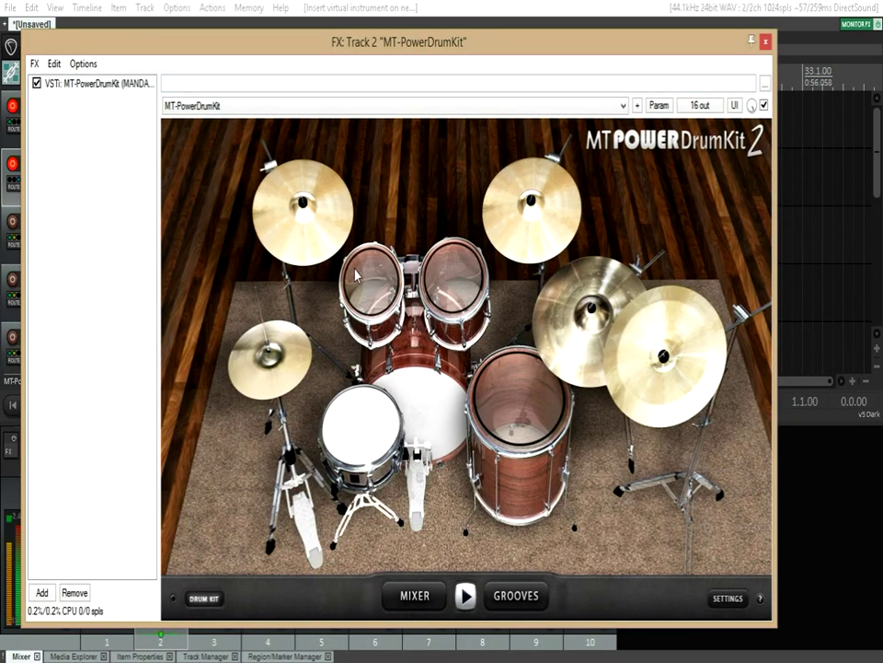
click(491, 405)
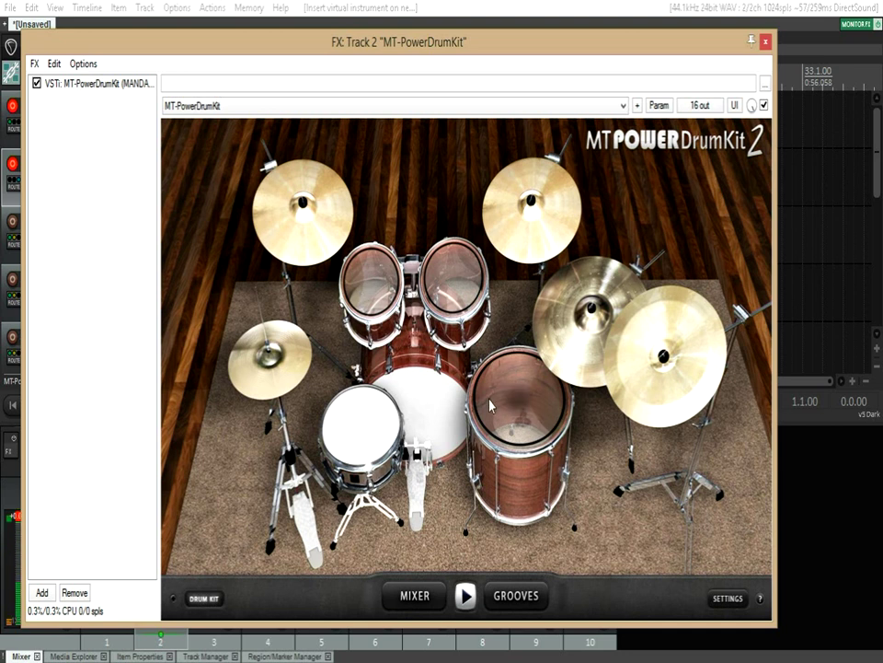
click(765, 40)
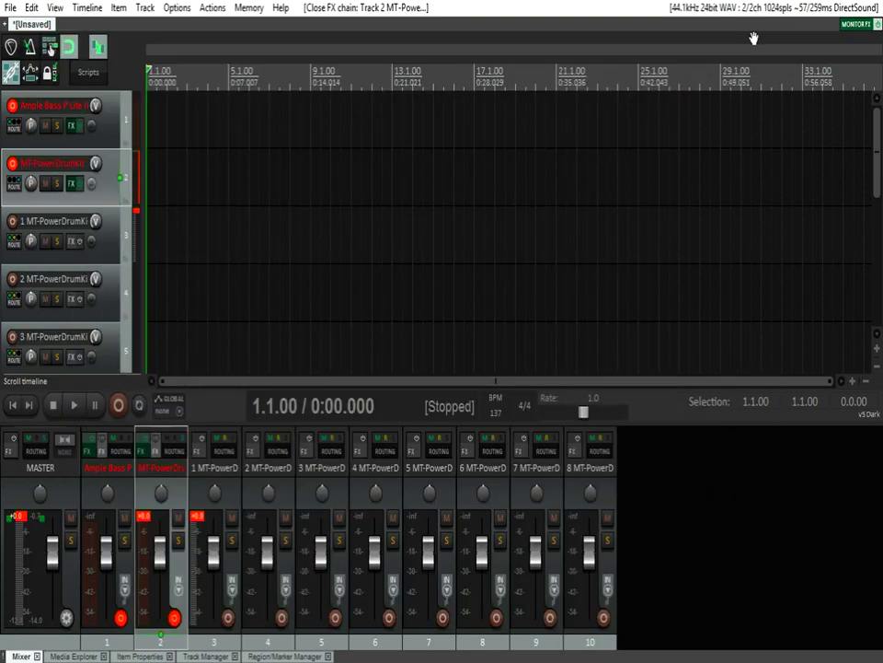
Look through the track list to examine the output tracks added for MT-PowerDrumKit.
scroll(226, 233, down, 1)
scroll(226, 232, down, 1)
scroll(226, 232, up, 3)
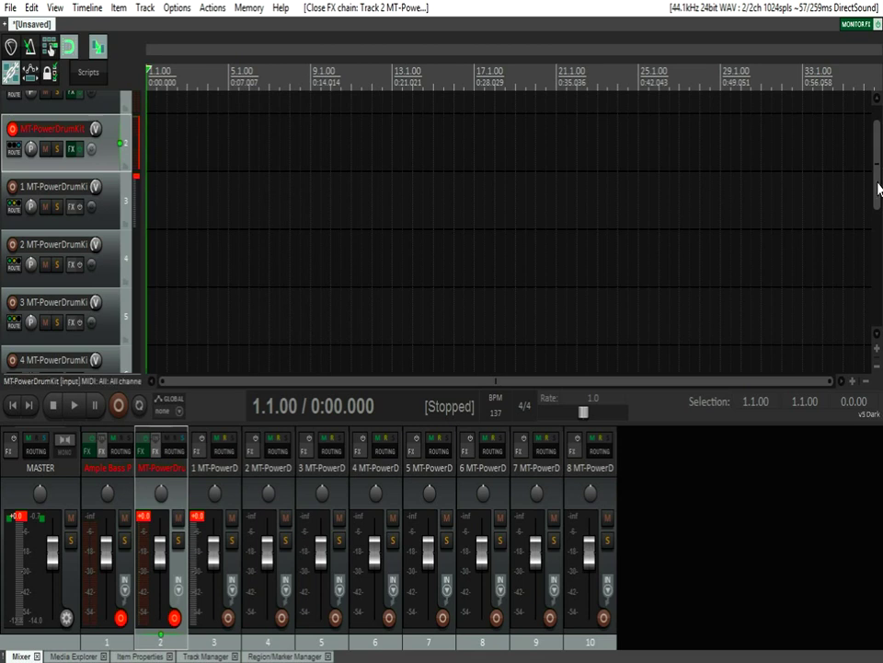
drag(877, 191, 837, 98)
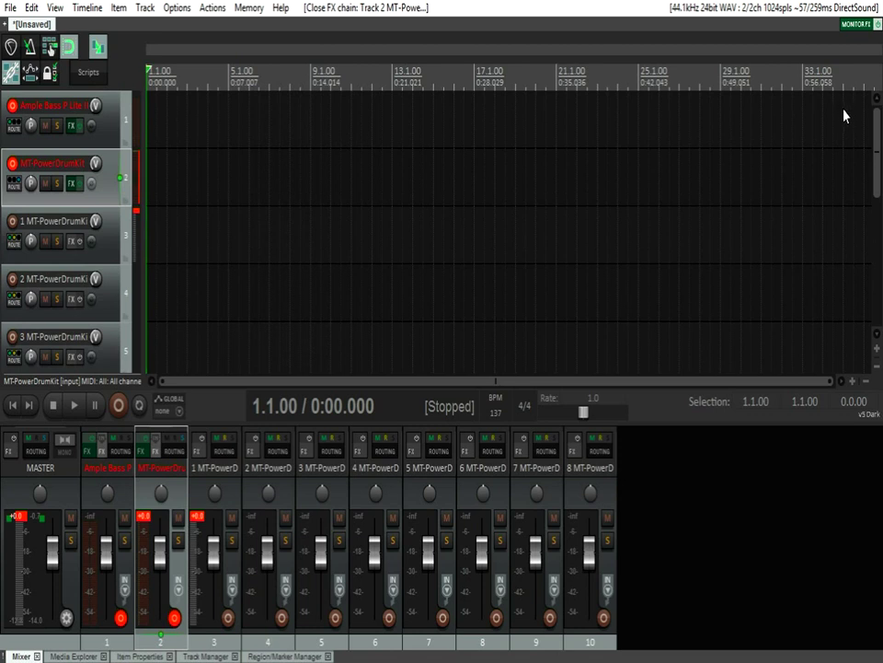
mouse_move(876, 138)
mouse_down()
mouse_move(874, 305)
mouse_move(876, 138)
mouse_up()
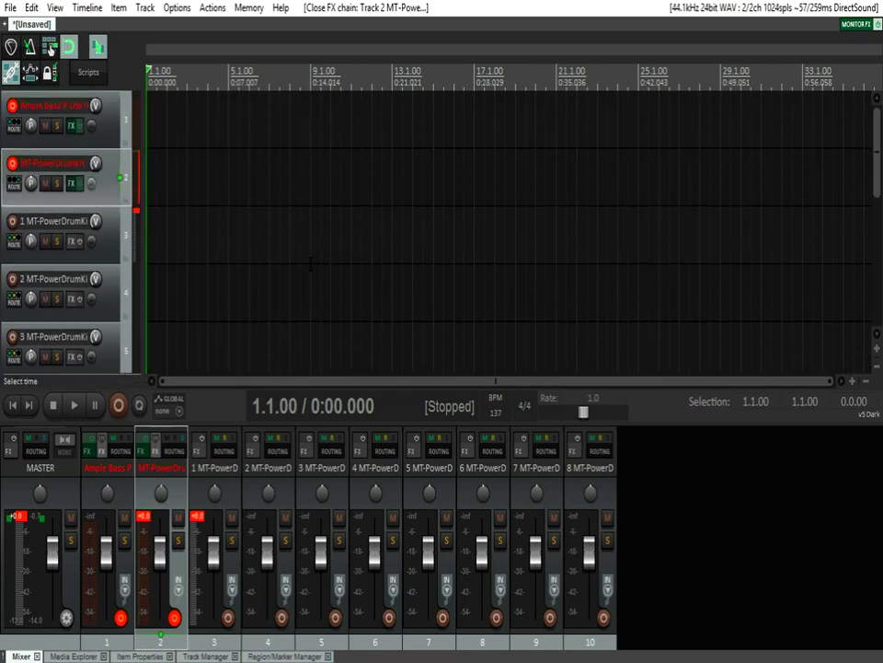
scroll(381, 176, down, 3)
scroll(180, 196, up, 3)
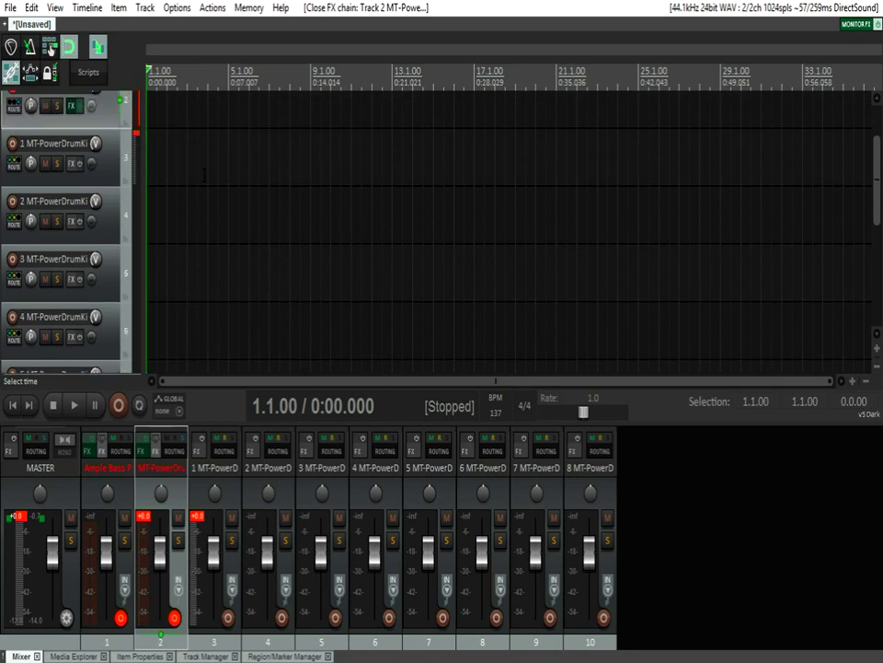
scroll(267, 242, up, 1)
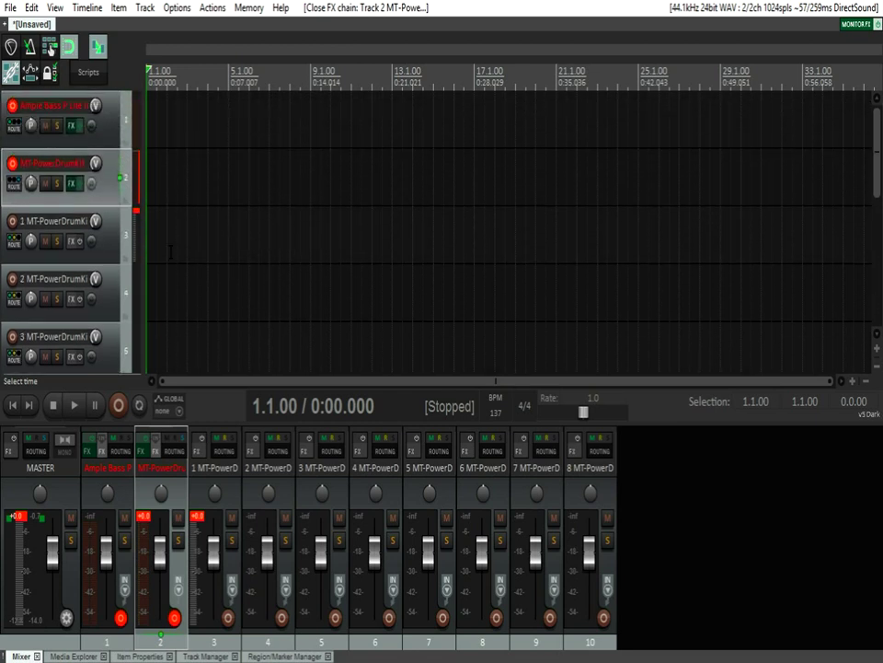
Insert the sforzando virtual instrument on a new track directly below the Ample Bass track and reposition its window.
click(112, 120)
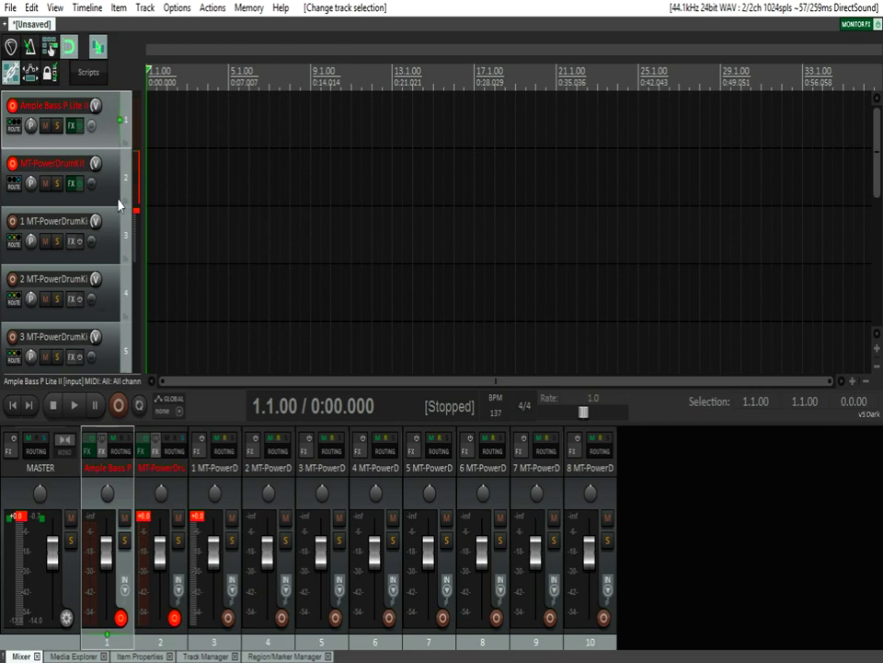
right_click(112, 128)
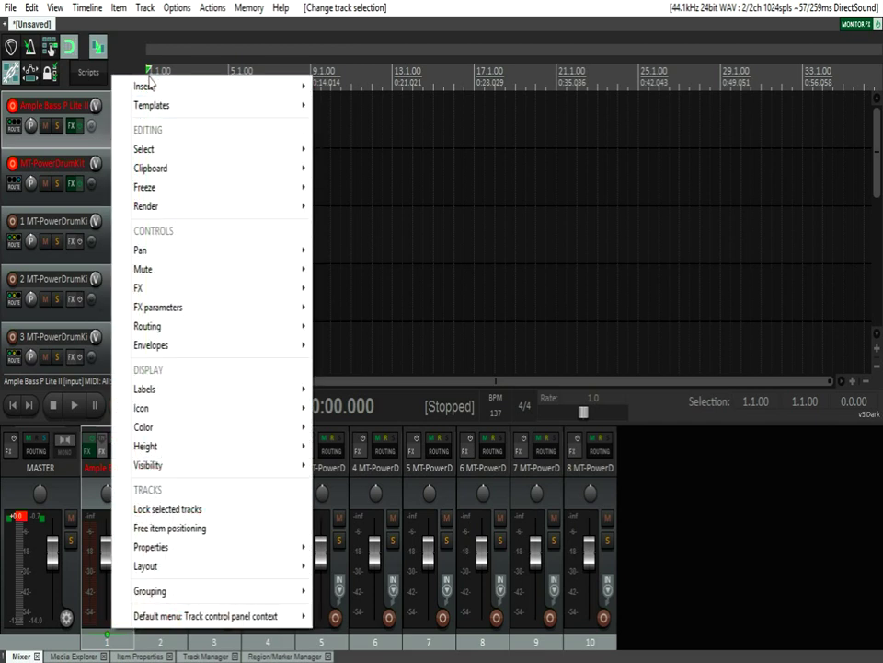
mouse_move(144, 86)
click(438, 147)
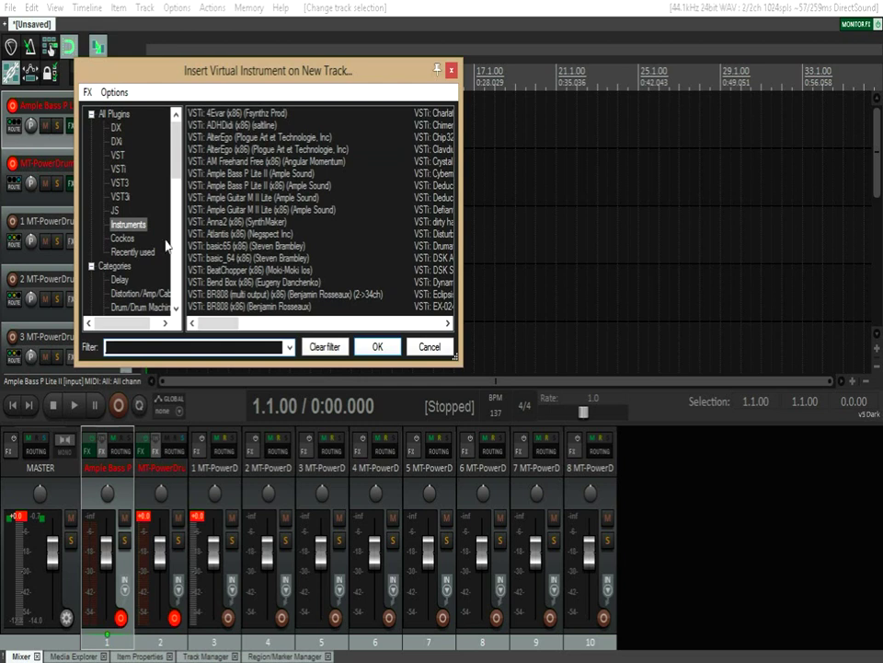
scroll(304, 331, down, 5)
scroll(276, 249, down, 2)
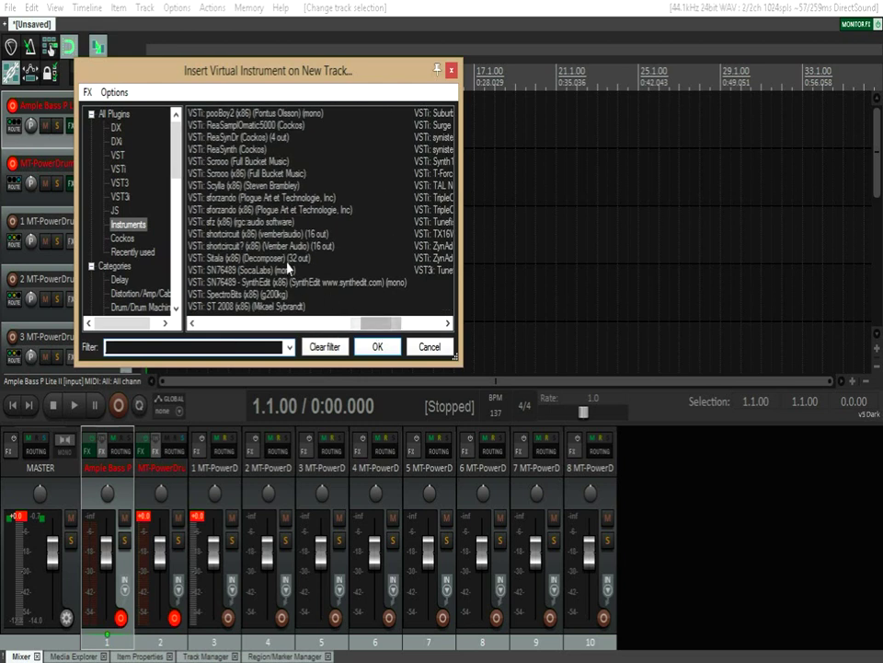
click(228, 208)
click(377, 346)
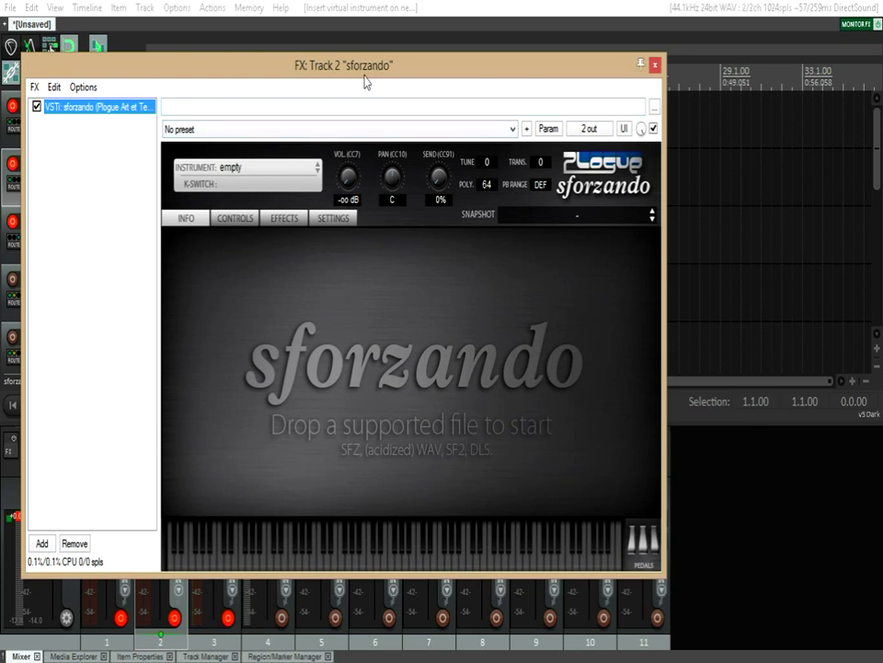
drag(364, 75, 409, 75)
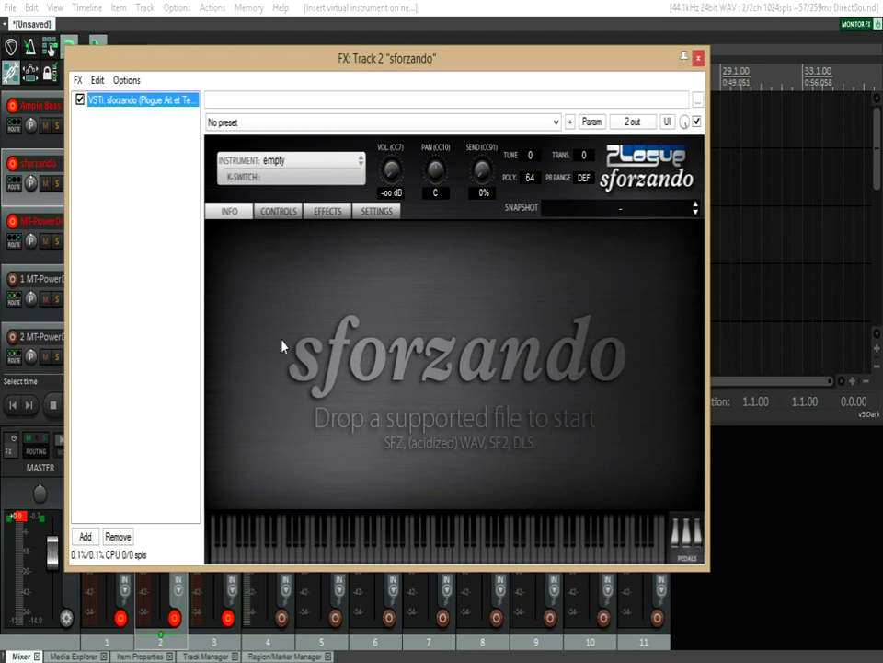
Import the Yamaha guitar SFZ file beginning with yamaha_sus_mute_s as sforzando's instrument.
click(291, 162)
click(317, 191)
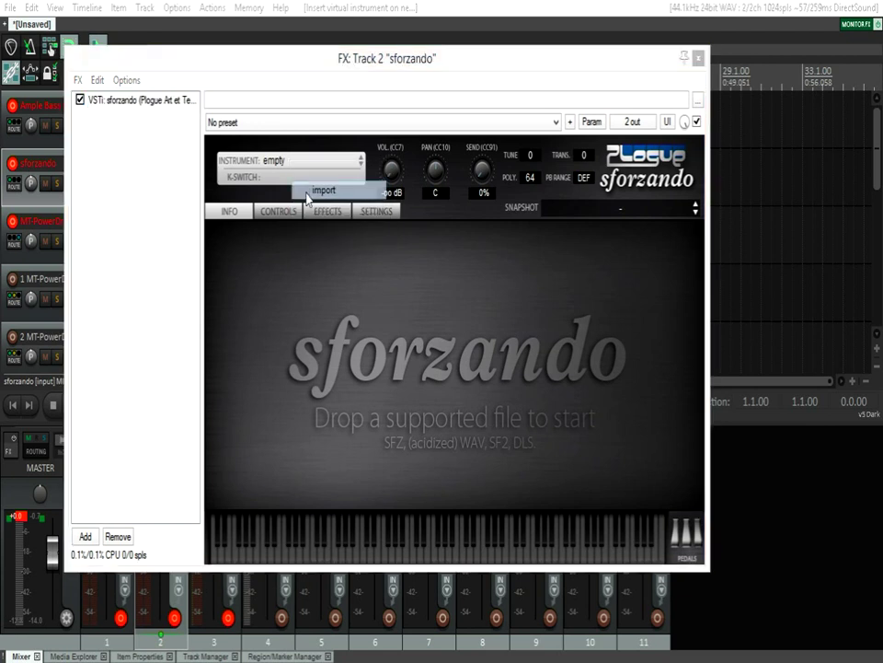
drag(483, 175, 479, 374)
double_click(209, 340)
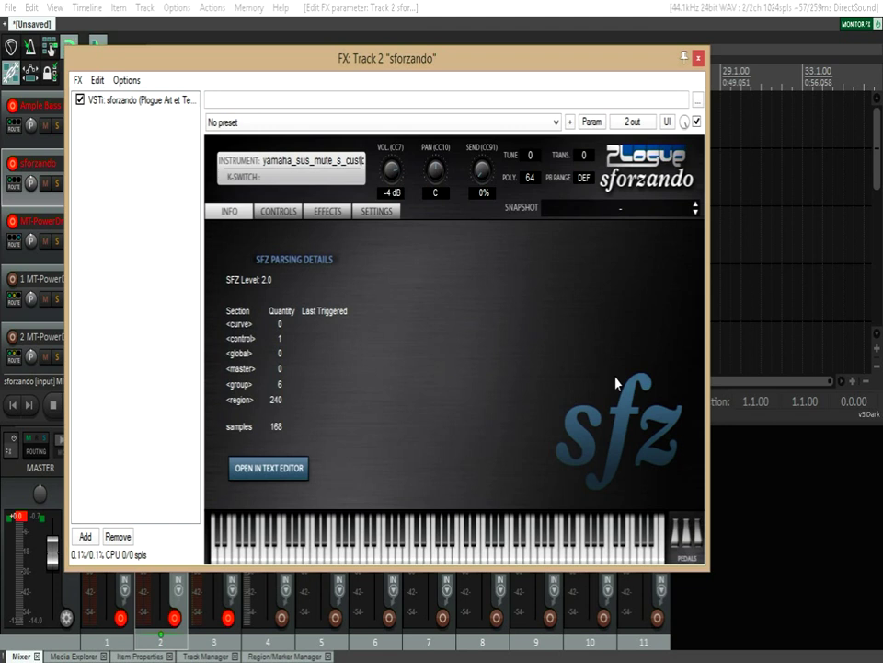
Audition several notes of the imported Yamaha guitar on sforzando's on-screen keyboard.
click(433, 552)
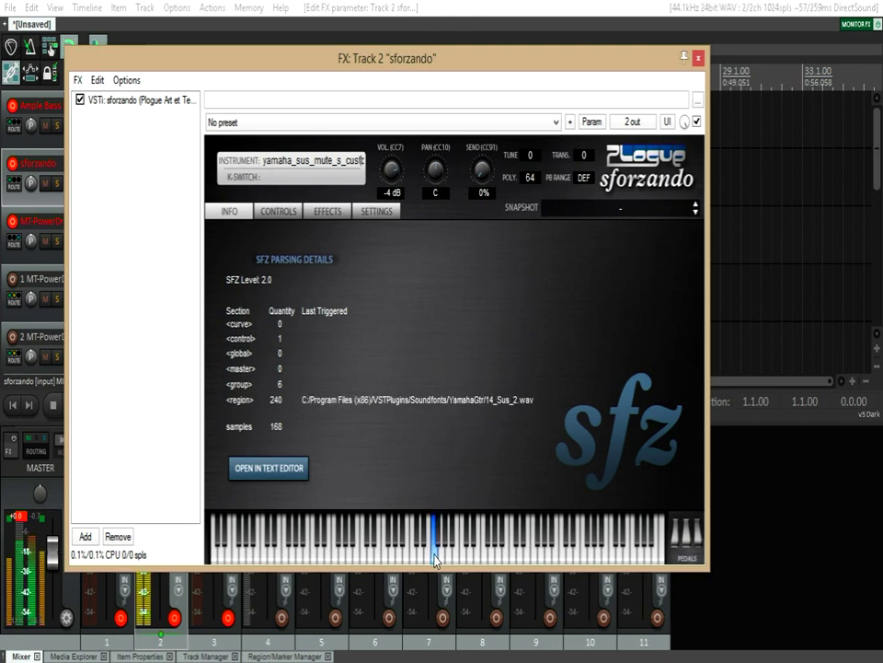
click(510, 552)
click(378, 547)
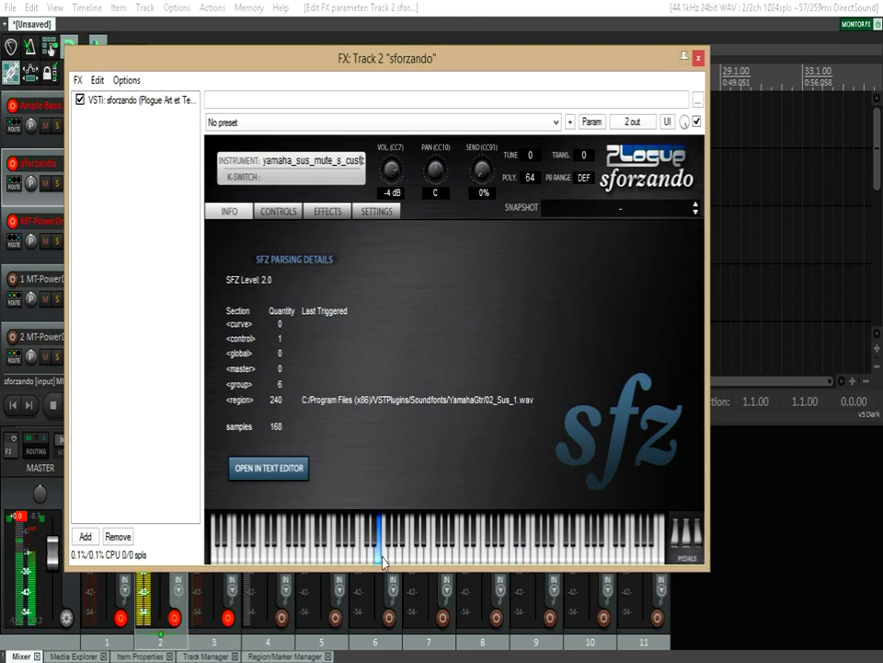
click(388, 547)
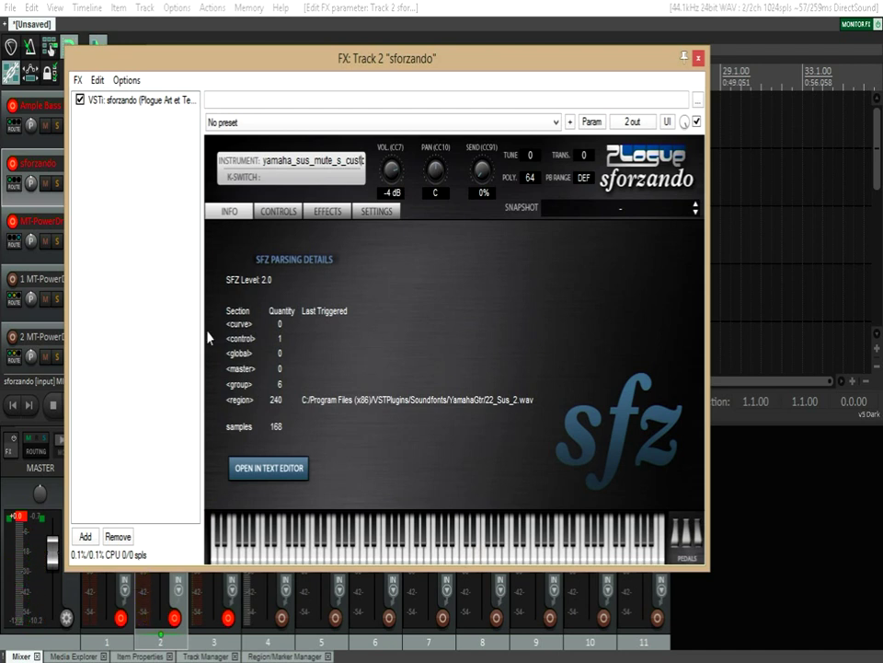
Add the LeGion amp simulator from the Distortion/Amp/Cab category to the sforzando track's effects chain.
double_click(161, 175)
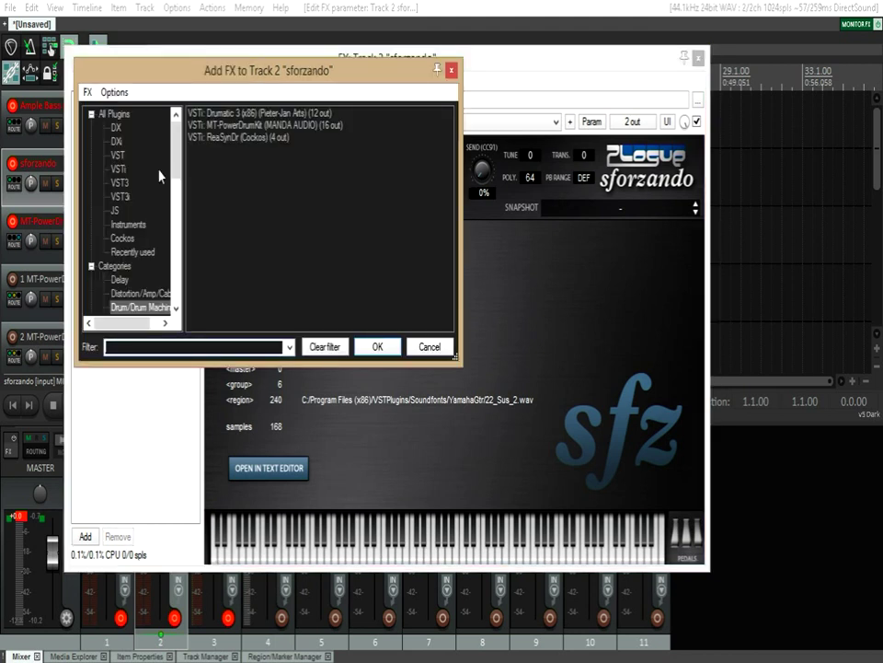
scroll(138, 184, down, 4)
scroll(130, 131, up, 2)
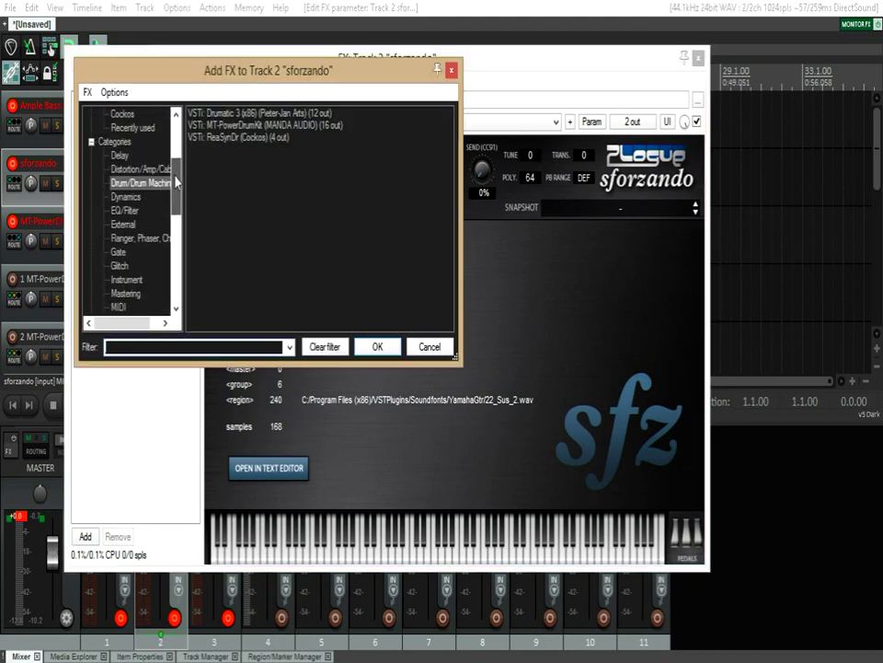
click(132, 170)
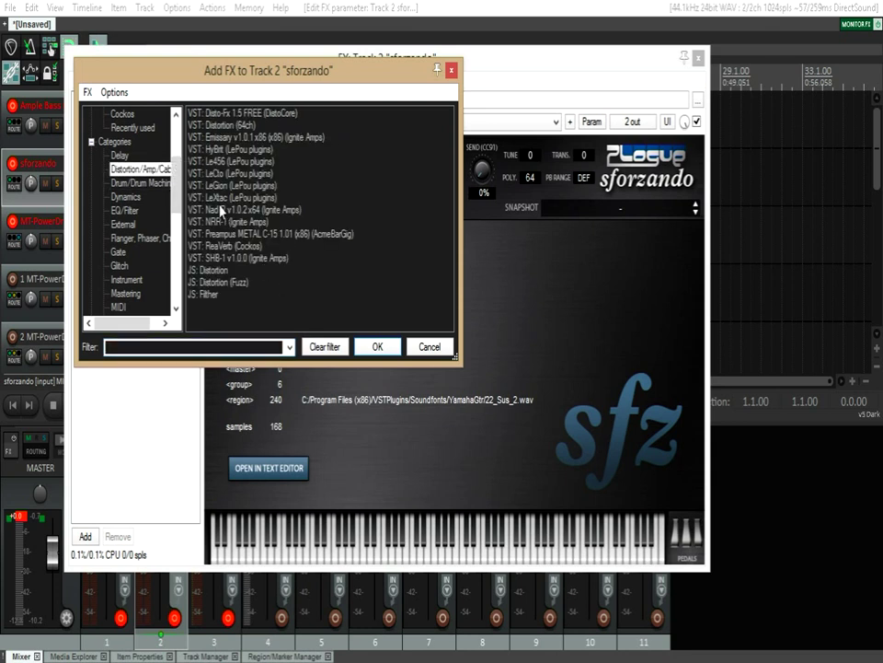
double_click(218, 185)
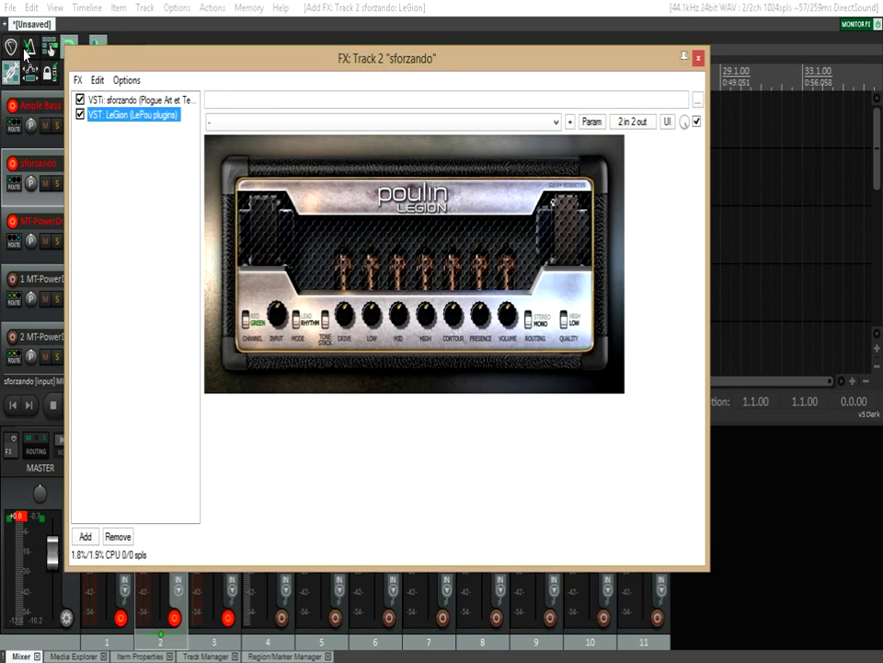
Return to sforzando and audition a couple of notes through the LeGion amp.
click(129, 99)
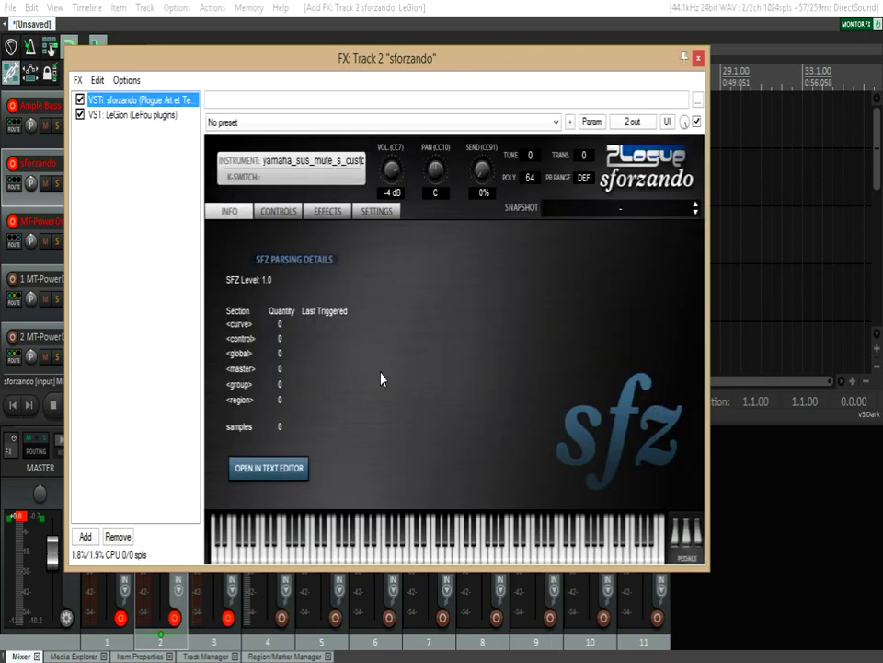
click(434, 552)
click(349, 553)
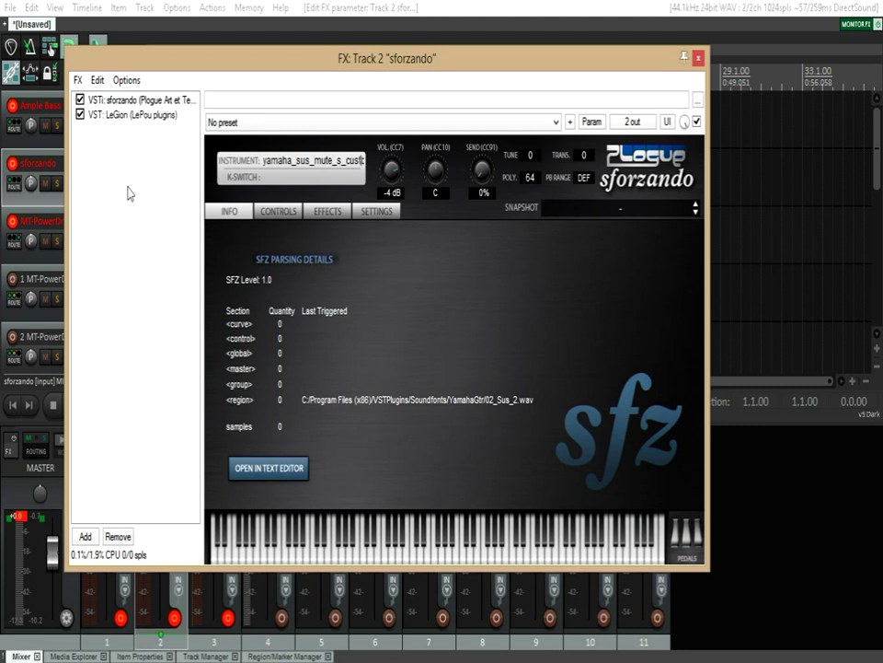
Add ReaVerb after LeGion in the chain and set its dry level to -inf and wet level to 0.0 dB.
double_click(129, 193)
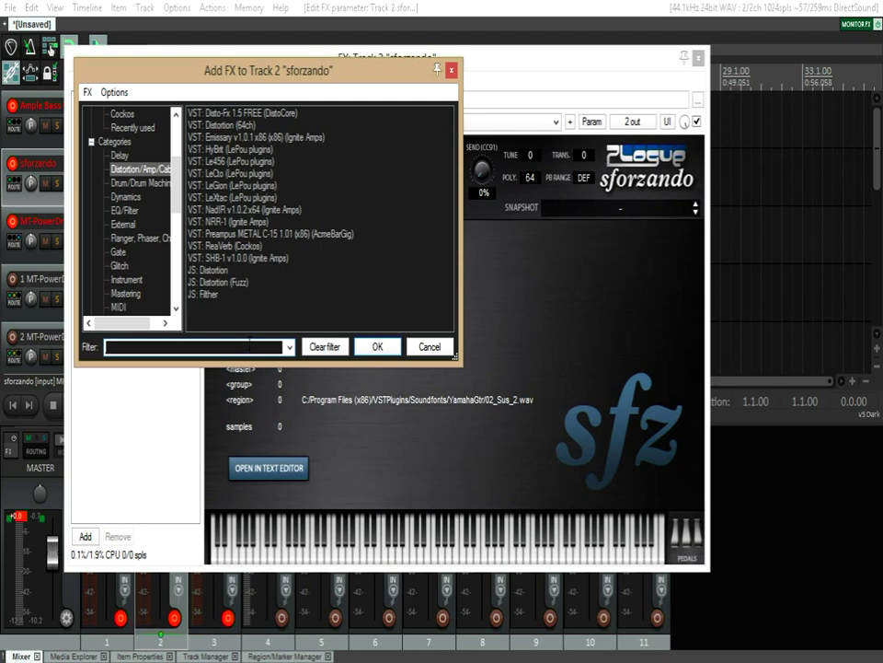
click(214, 246)
click(377, 346)
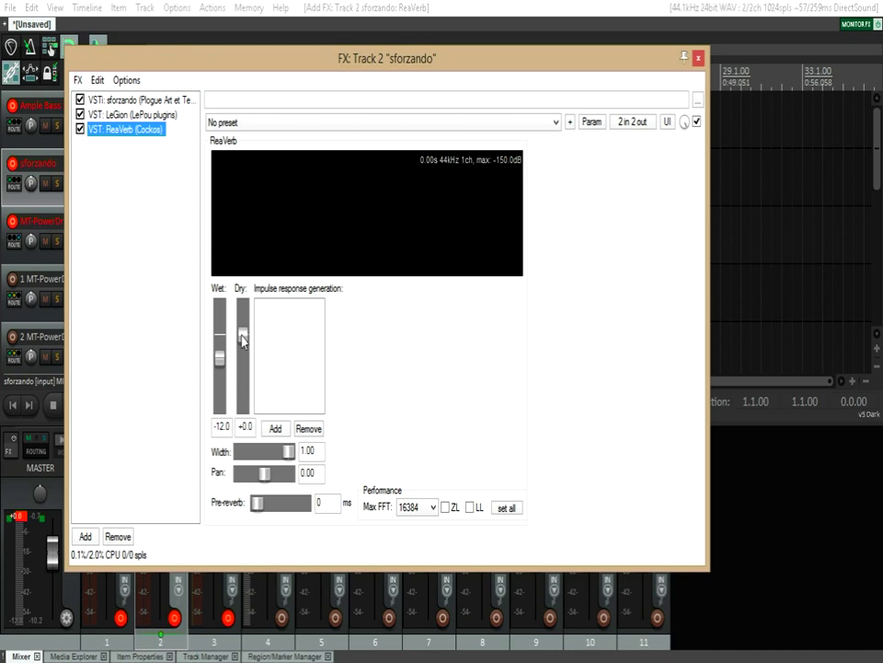
drag(243, 338, 243, 405)
drag(219, 357, 219, 336)
Load the guitar cabinet impulse 030d-SM7-V30-4x12.wav from Guitar Impulses > Kalthallen IRs into ReaVerb.
click(266, 430)
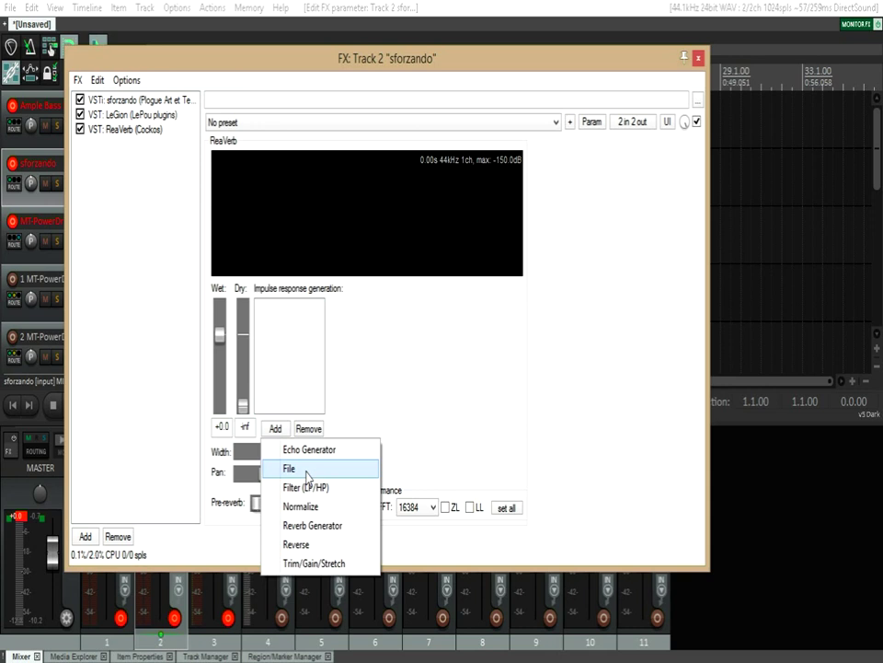
click(306, 468)
click(195, 112)
double_click(226, 245)
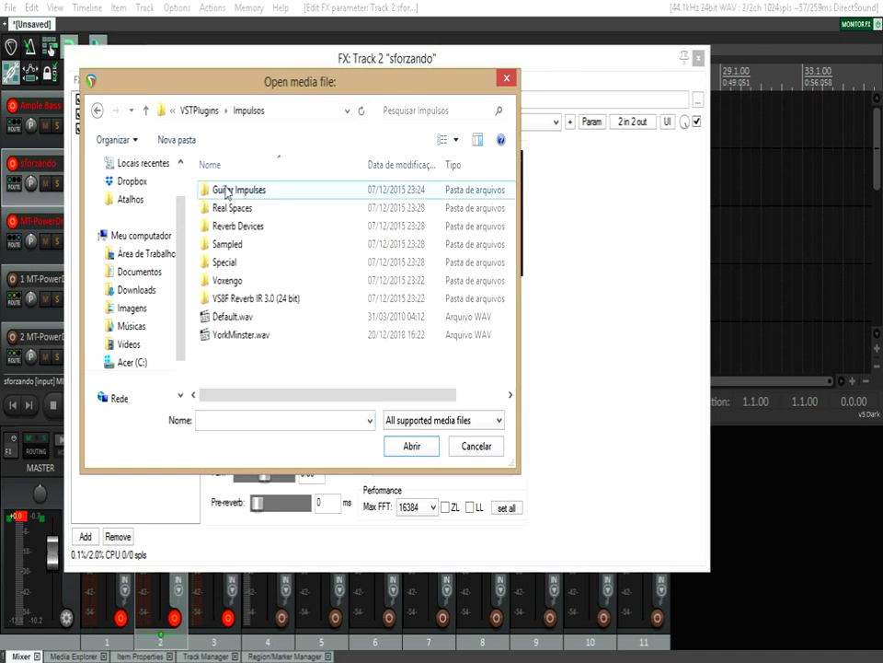
double_click(227, 190)
double_click(221, 262)
drag(511, 177, 510, 354)
click(234, 204)
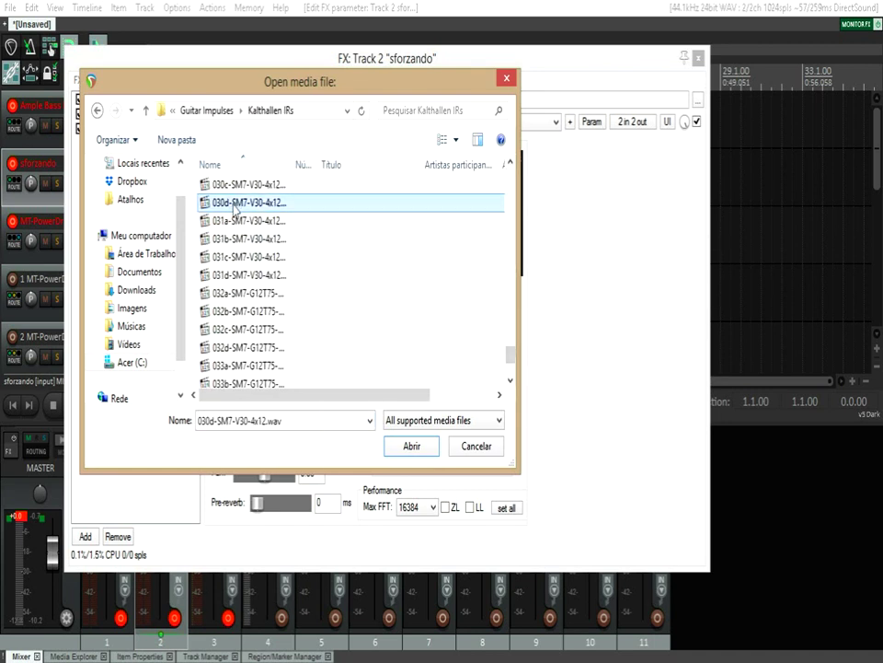
double_click(234, 206)
Audition a note on sforzando's keyboard through the amp and cabinet impulse.
click(139, 104)
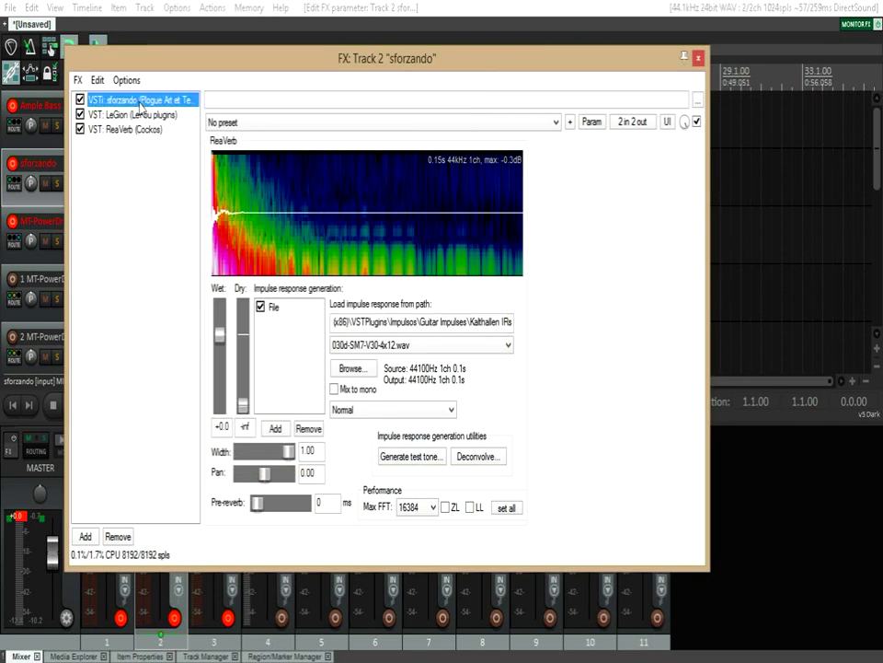
click(110, 129)
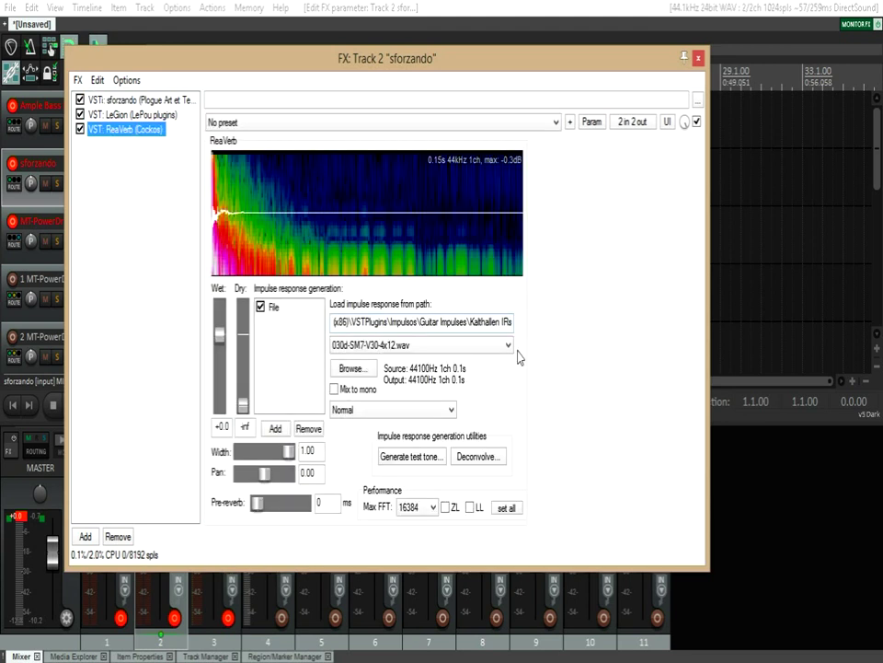
click(111, 101)
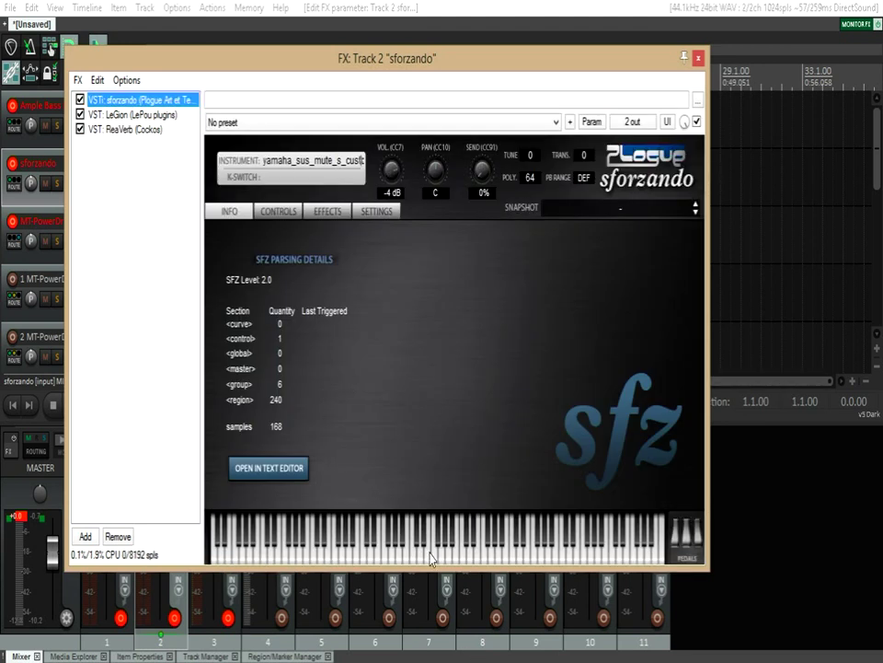
click(430, 553)
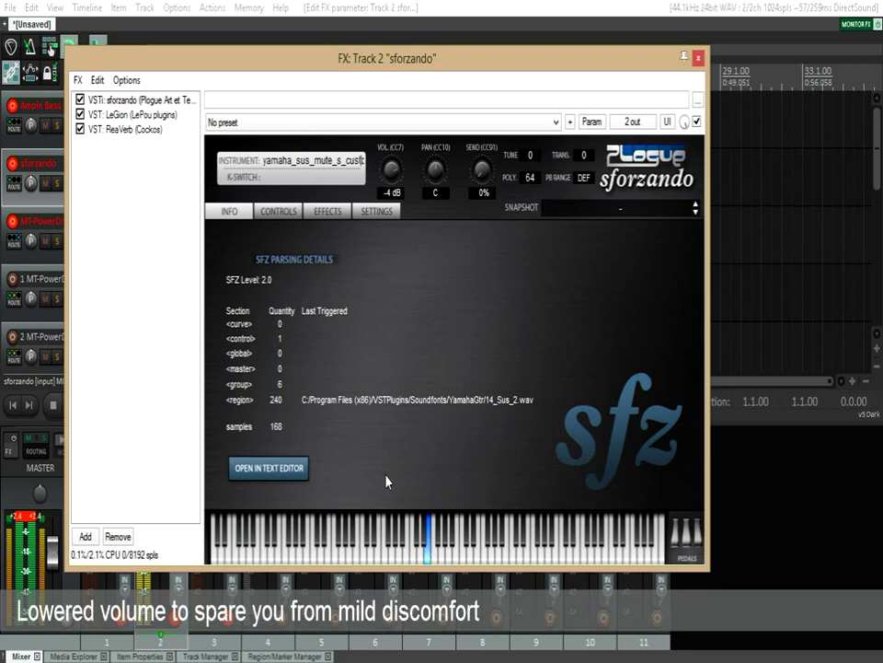
Lower ReaVerb's wet level to about -18.4 dB.
click(112, 130)
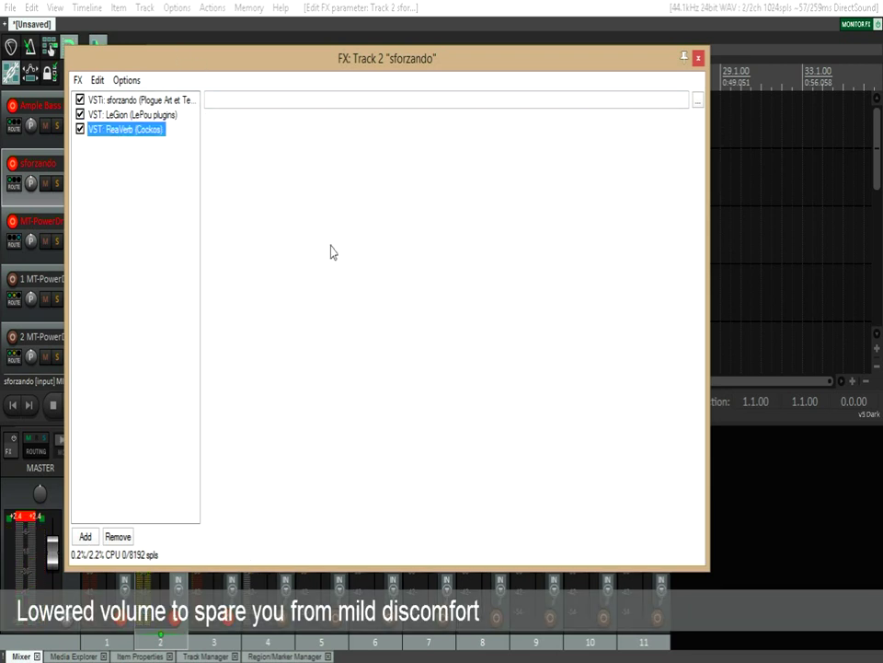
drag(221, 335, 221, 372)
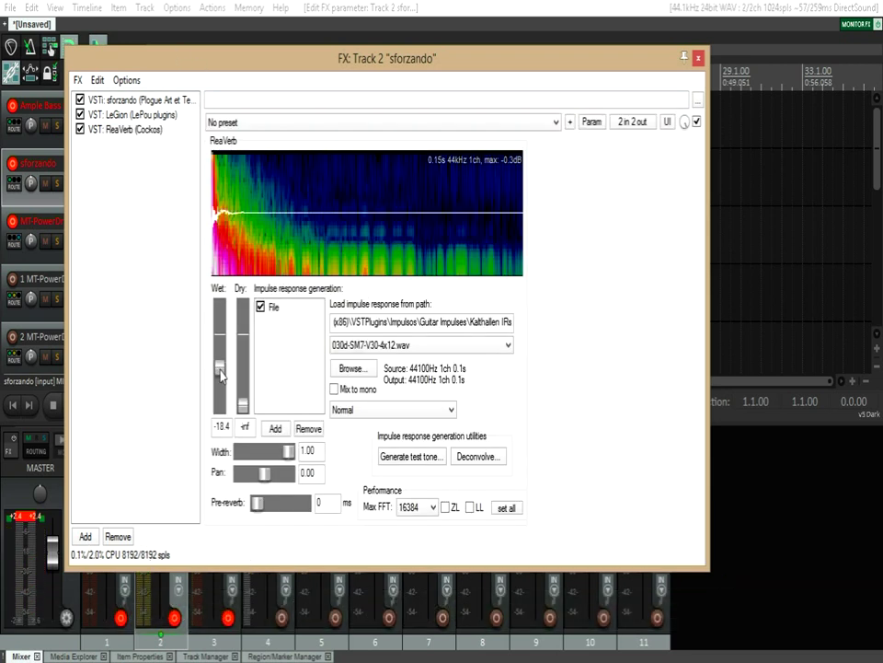
Audition several high and low notes on sforzando's keyboard with the reduced level and close the effects window.
click(112, 98)
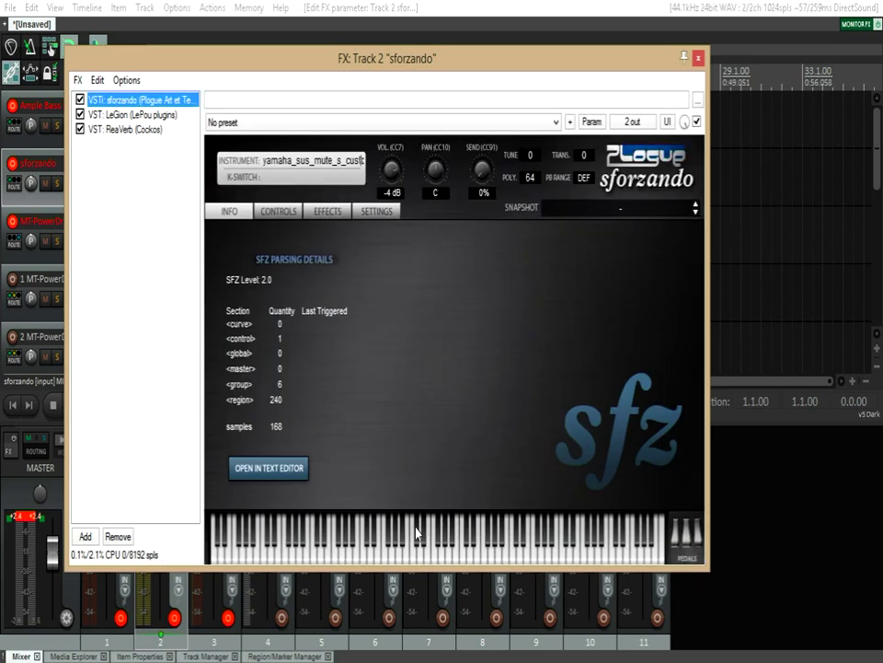
click(438, 545)
click(463, 552)
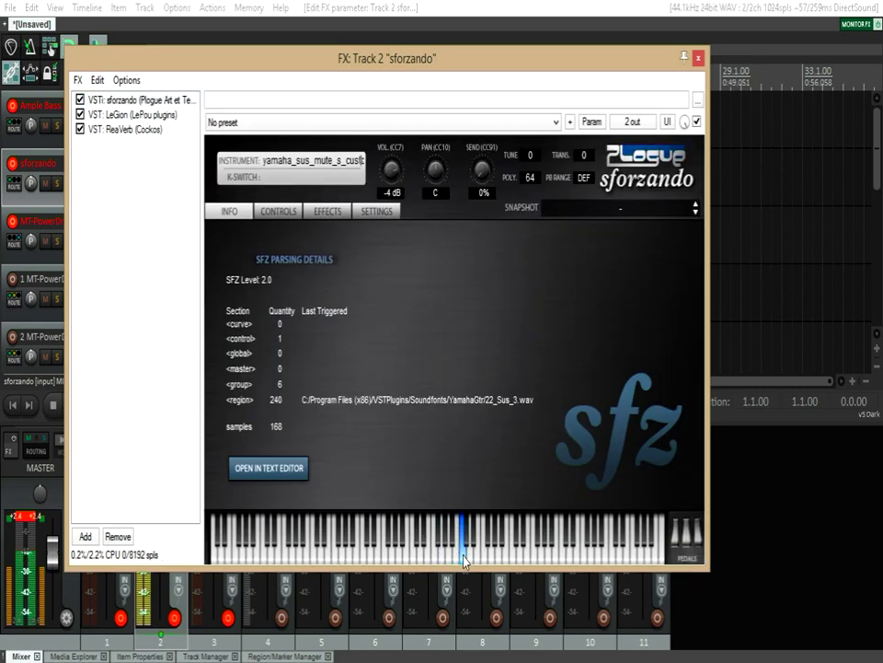
click(492, 553)
click(486, 552)
click(381, 556)
click(357, 558)
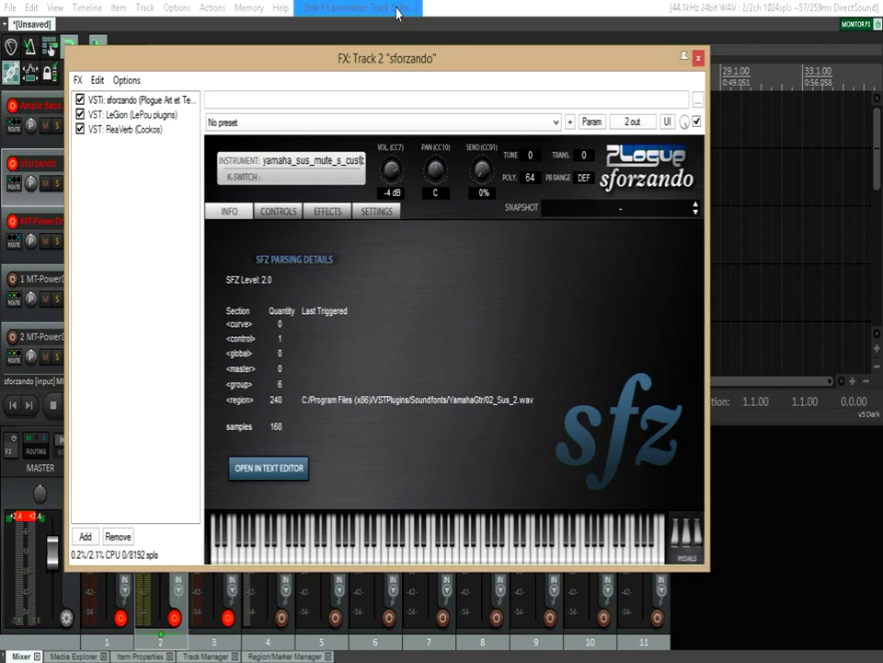
mouse_move(406, 67)
mouse_down()
mouse_move(504, 71)
mouse_move(414, 78)
mouse_up()
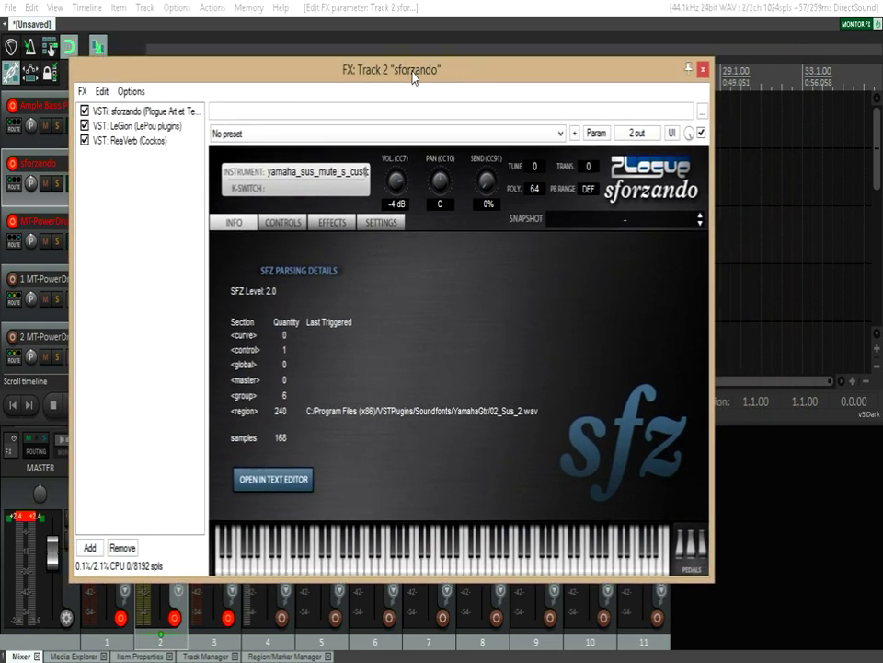
click(703, 70)
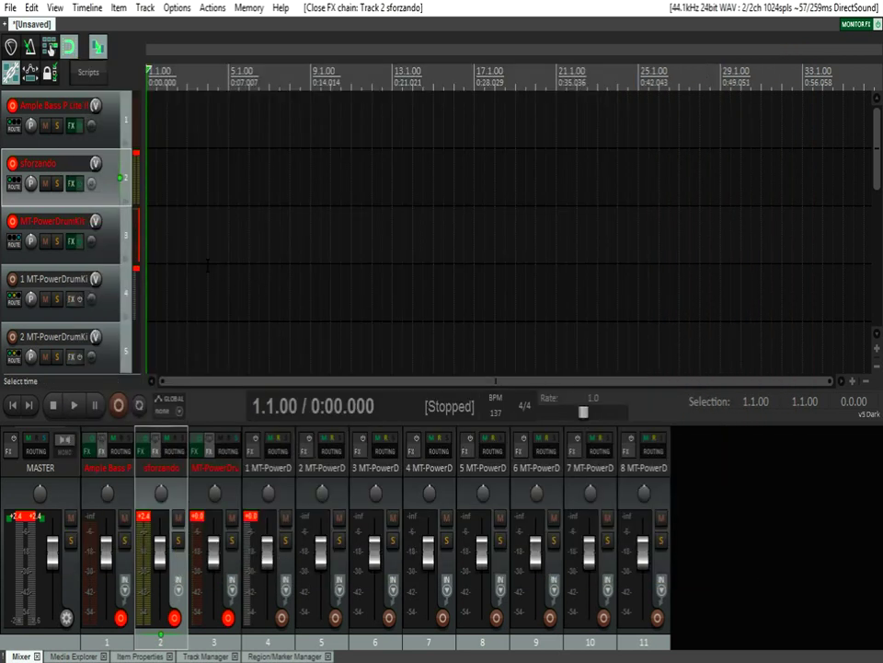
click(123, 235)
click(109, 177)
click(110, 106)
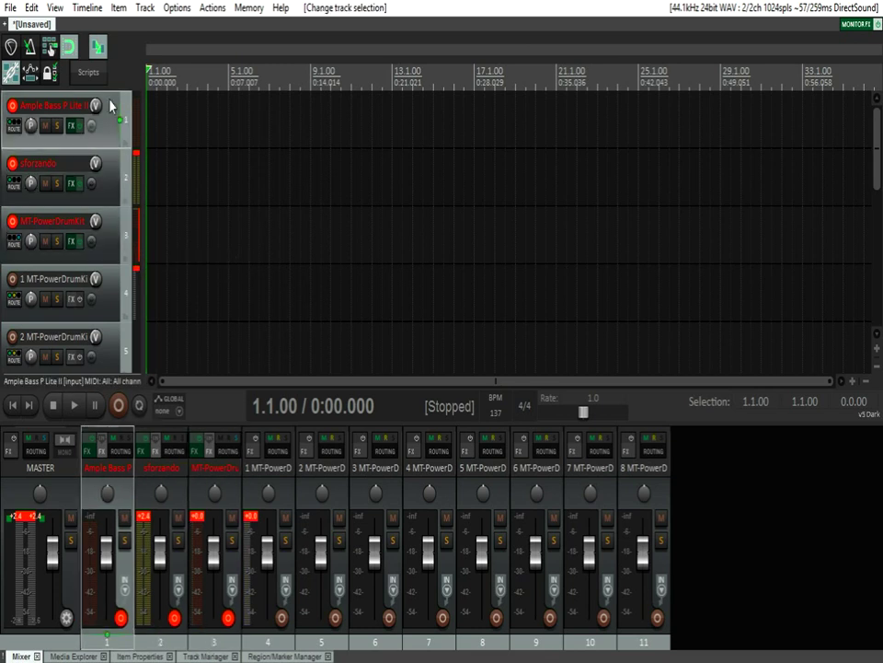
Draw a MIDI item at the start of the MT-PowerDrumKit track and open it in the MIDI editor.
click(114, 238)
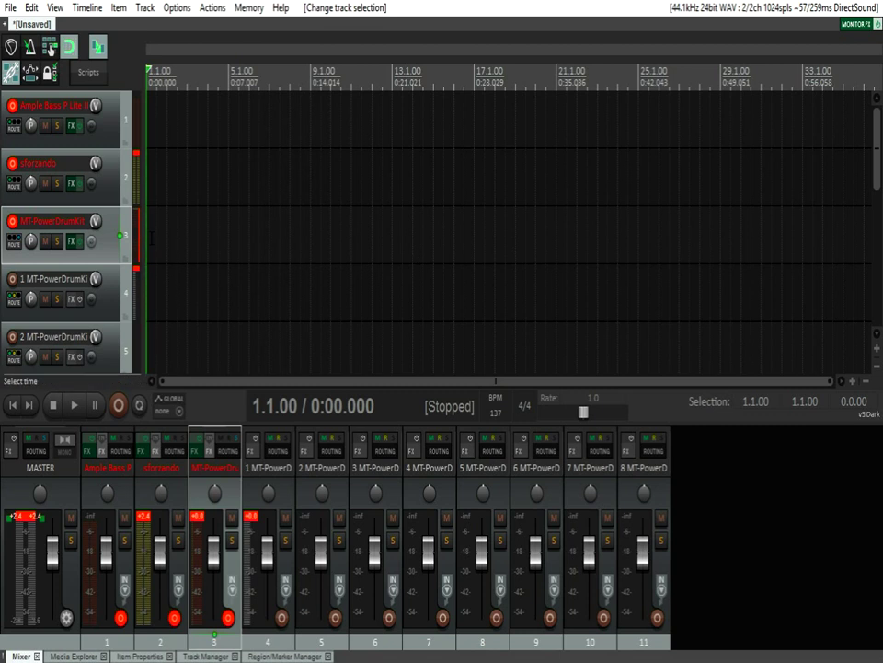
drag(153, 236, 221, 238)
double_click(217, 238)
Enter a two-bar drum pattern with kick notes on C2 and snare notes on D2.
click(122, 392)
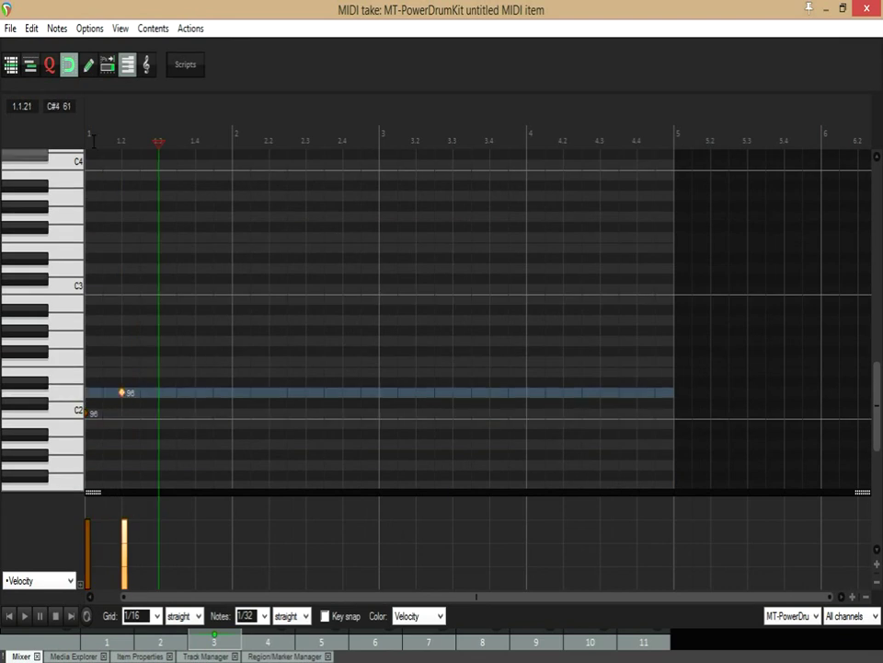
click(195, 393)
click(160, 412)
click(178, 413)
click(233, 412)
click(268, 392)
click(289, 412)
click(327, 412)
click(344, 392)
click(362, 413)
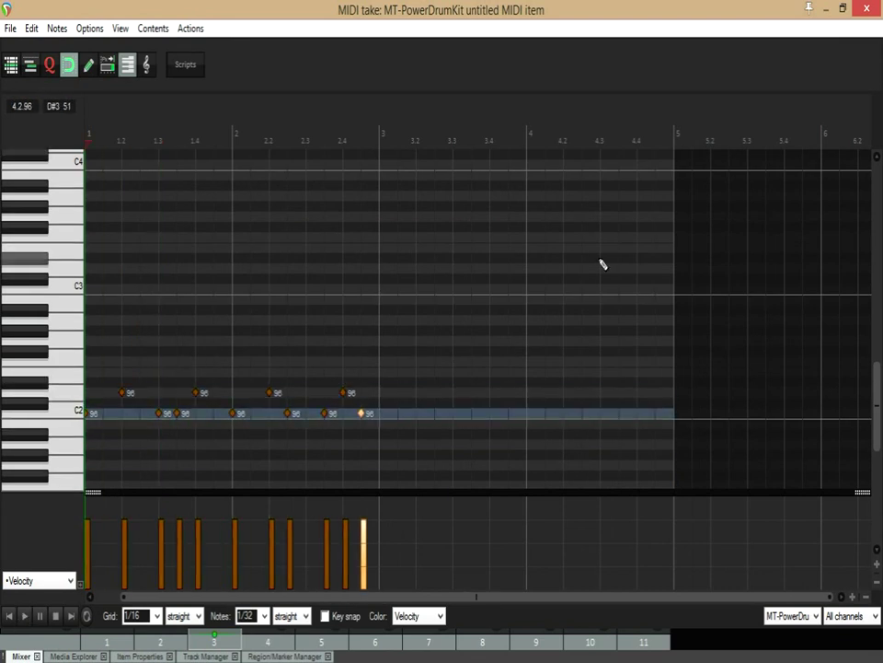
Add a line of evenly spaced quarter-note hits above the kick and snare pattern.
click(87, 329)
click(122, 329)
click(159, 330)
click(196, 329)
click(232, 329)
click(269, 330)
click(307, 329)
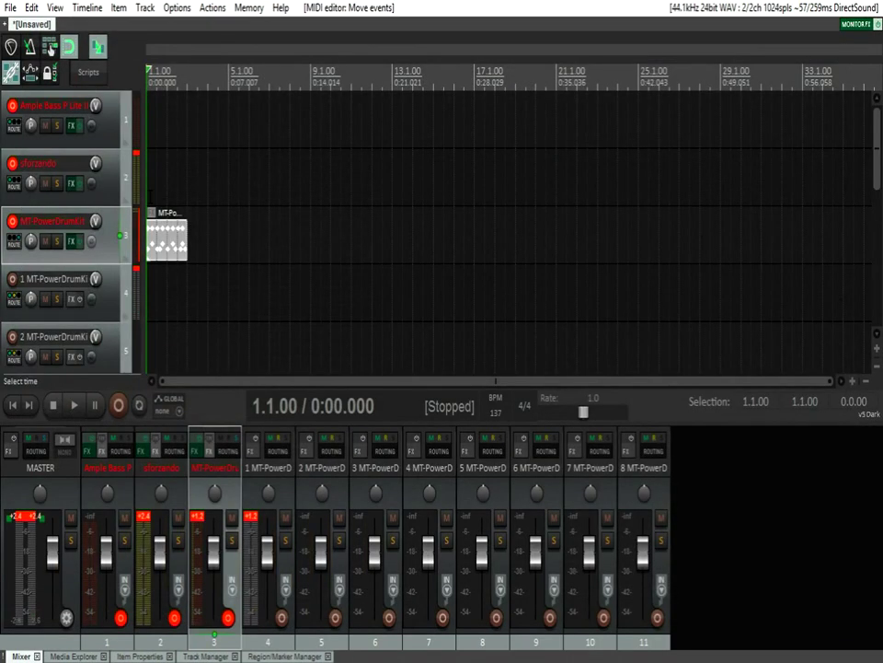
Draw a two-bar MIDI item at the start of the Ample Bass P Lite II track and open it for editing.
drag(164, 241, 162, 195)
key(Delete)
click(149, 121)
drag(147, 121, 187, 121)
double_click(175, 124)
click(89, 300)
click(116, 310)
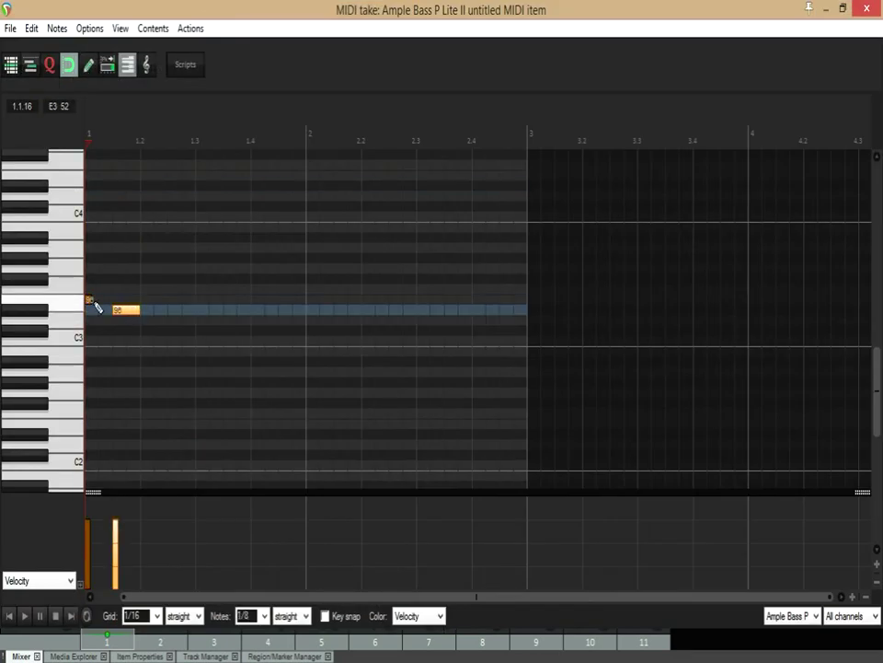
double_click(90, 300)
Enter a two-bar bass line of eighth notes starting with four on C#3 and four on E3, and exit the MIDI editor.
click(90, 340)
click(126, 329)
click(154, 330)
click(182, 329)
click(208, 299)
click(237, 299)
click(265, 299)
click(292, 299)
click(319, 278)
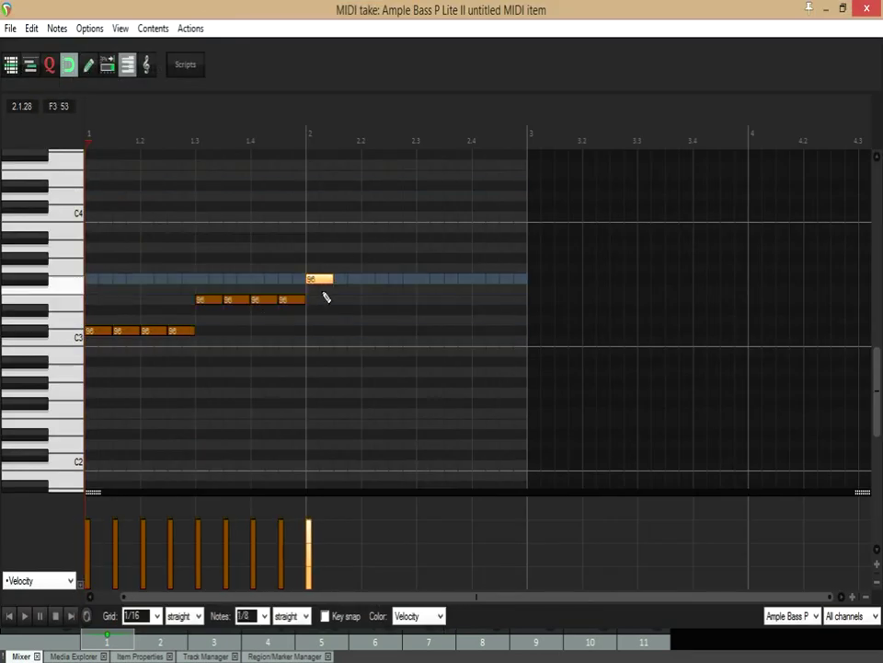
click(456, 299)
click(485, 329)
click(511, 351)
key(Escape)
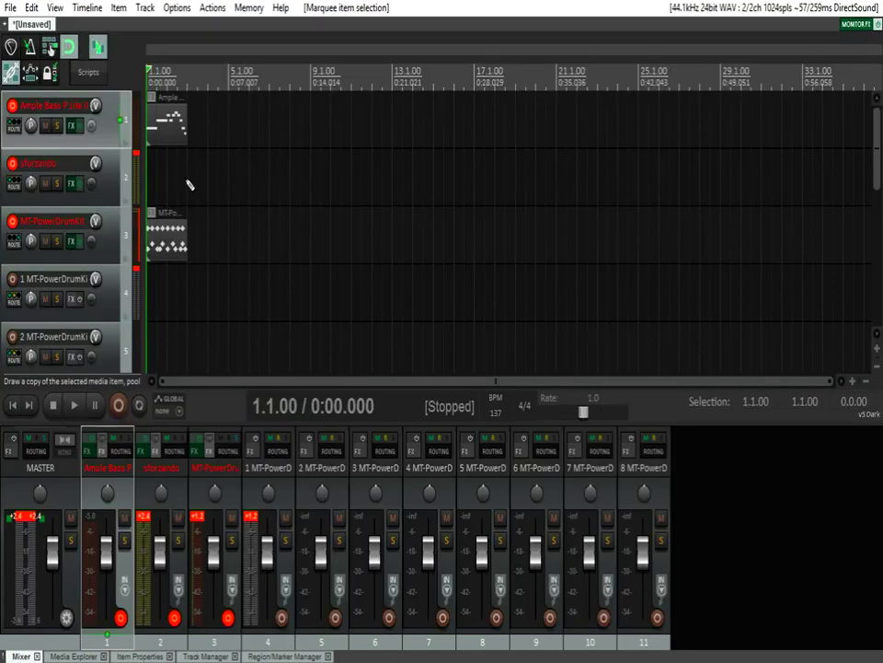
Copy the bass MIDI item to the sforzando track and stack its first-bar notes into chords.
drag(170, 120, 168, 175)
double_click(163, 175)
drag(89, 189, 301, 377)
drag(105, 332, 106, 455)
drag(99, 455, 98, 381)
drag(316, 210, 547, 438)
click(316, 279)
click(168, 229)
drag(226, 223, 157, 227)
drag(312, 239, 89, 552)
Close the MIDI editor and play back the two-bar bass, guitar and drum parts together.
key(space)
key(space)
key(Escape)
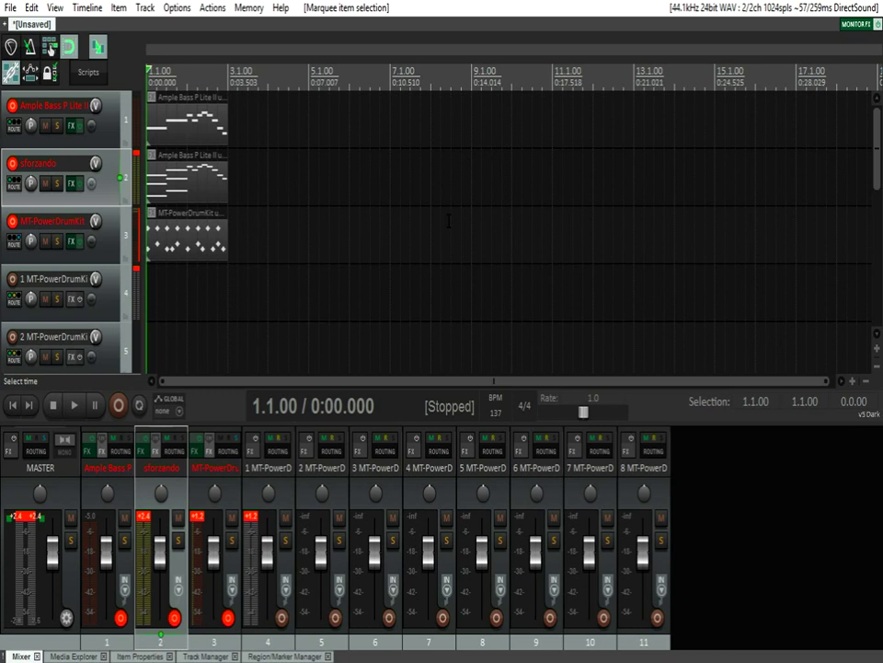
key(space)
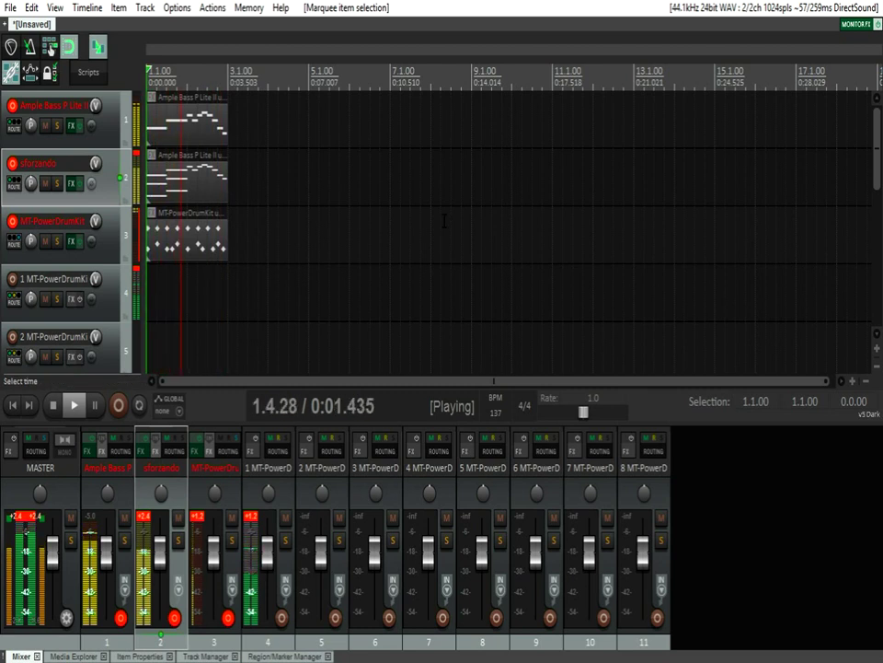
key(space)
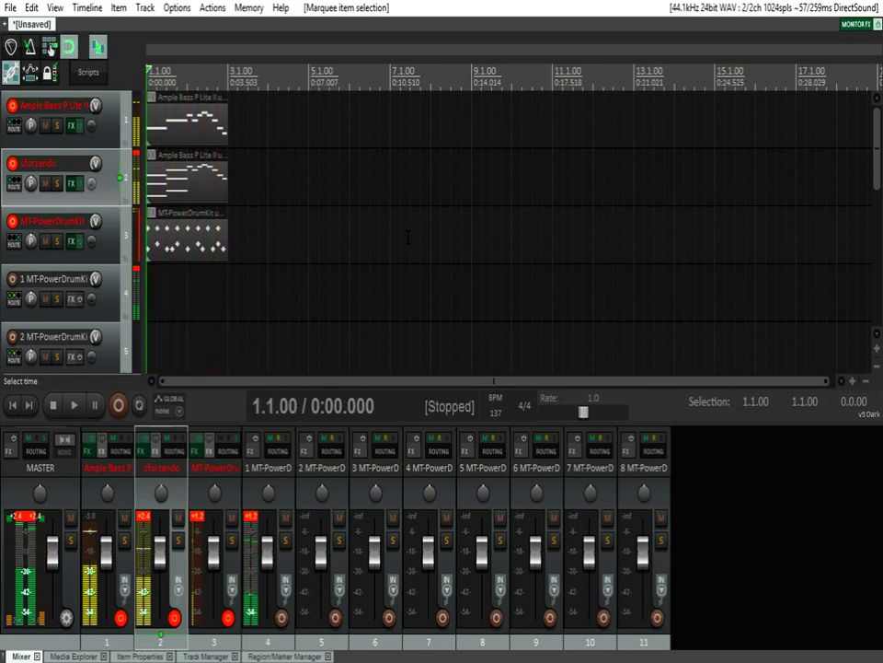